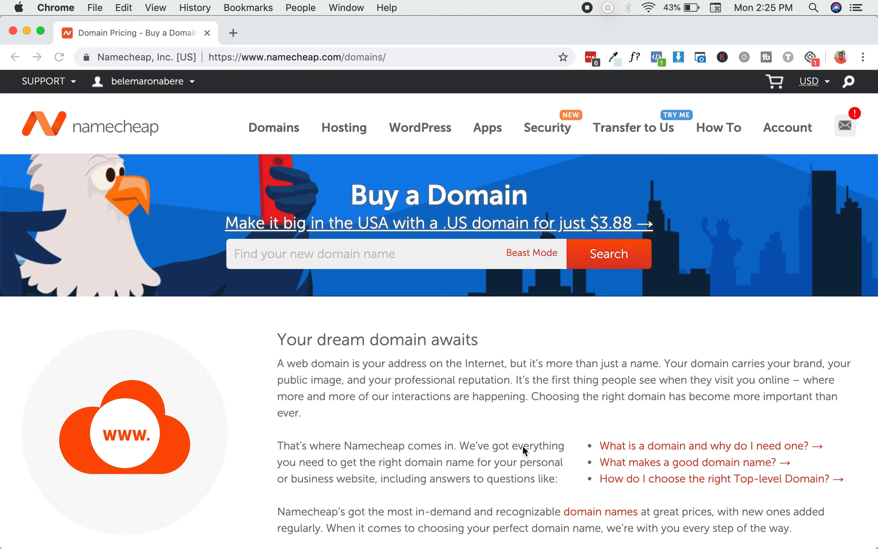
Search for the domain name customfunneldesigns.
{"action": "left_click", "coordinate": [382, 252]}
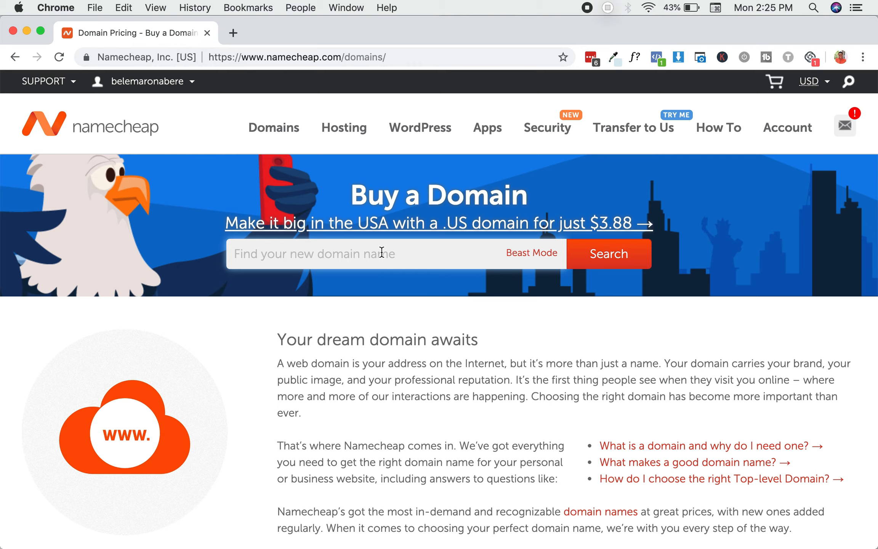
{"action": "type", "text": "custom"}
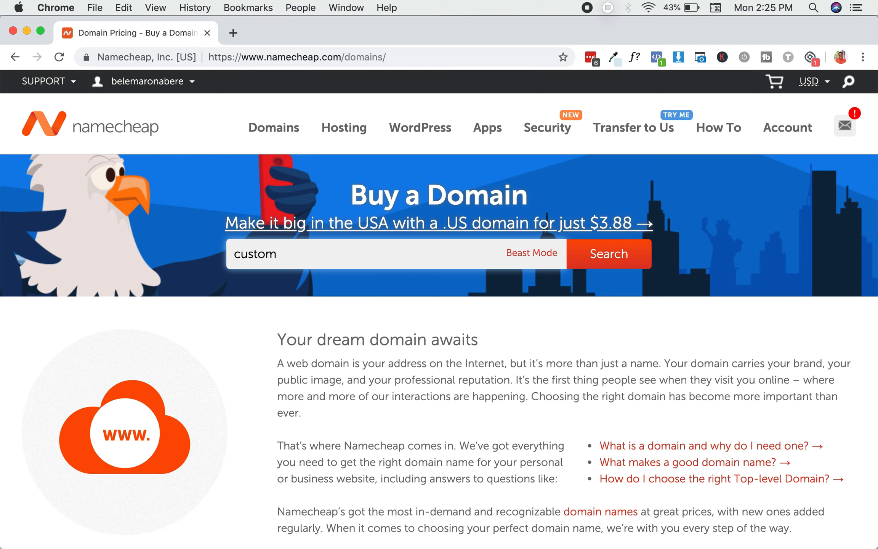
{"action": "type", "text": "funneldesigns"}
{"action": "key", "text": "Return"}
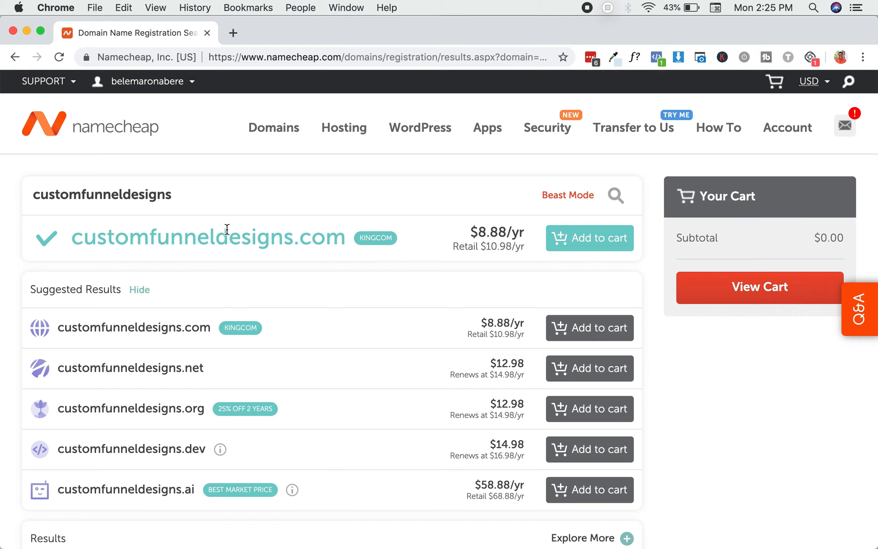
Add customfunneldesigns.com to the cart and open the shopping cart.
{"action": "left_click", "coordinate": [753, 288]}
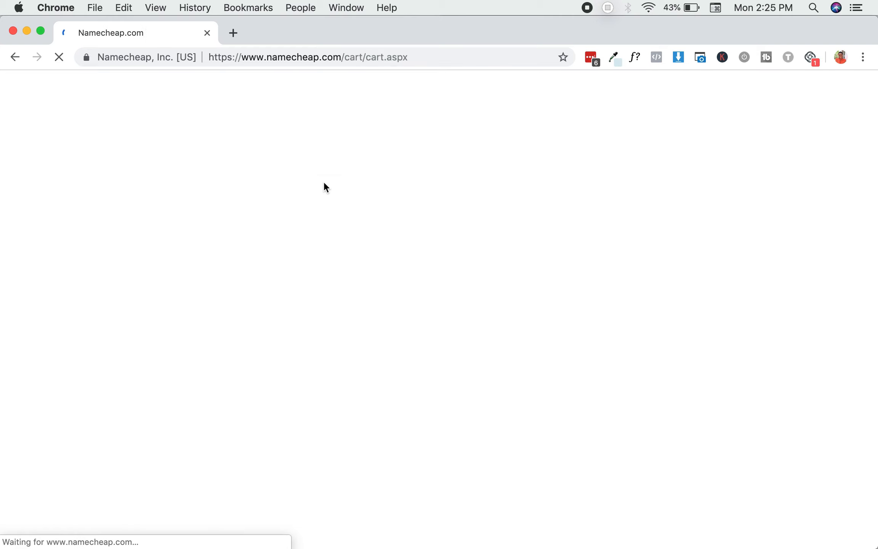
{"action": "left_click", "coordinate": [18, 60]}
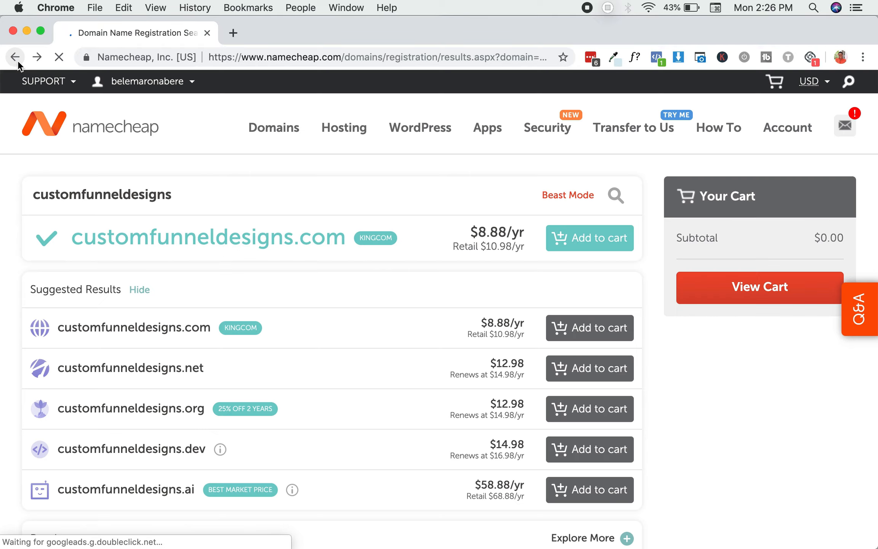
{"action": "left_click", "coordinate": [573, 233]}
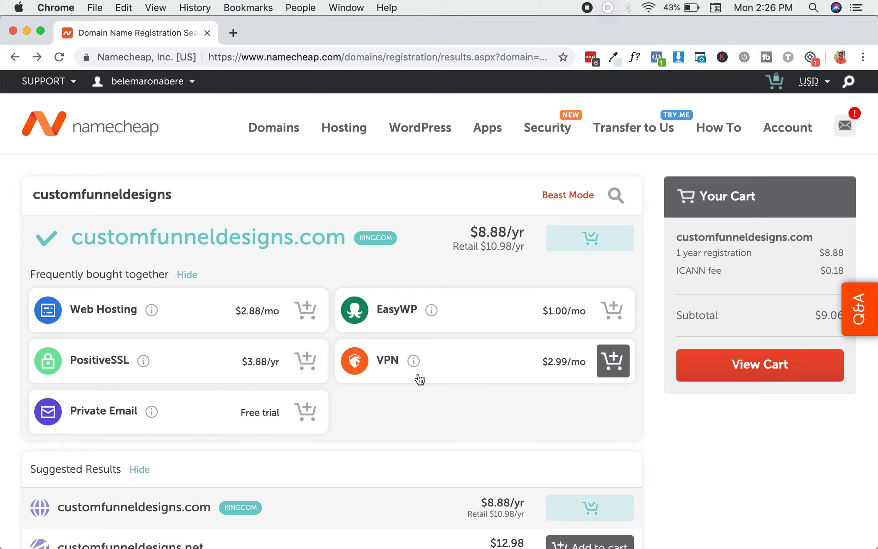
{"action": "left_click", "coordinate": [718, 361]}
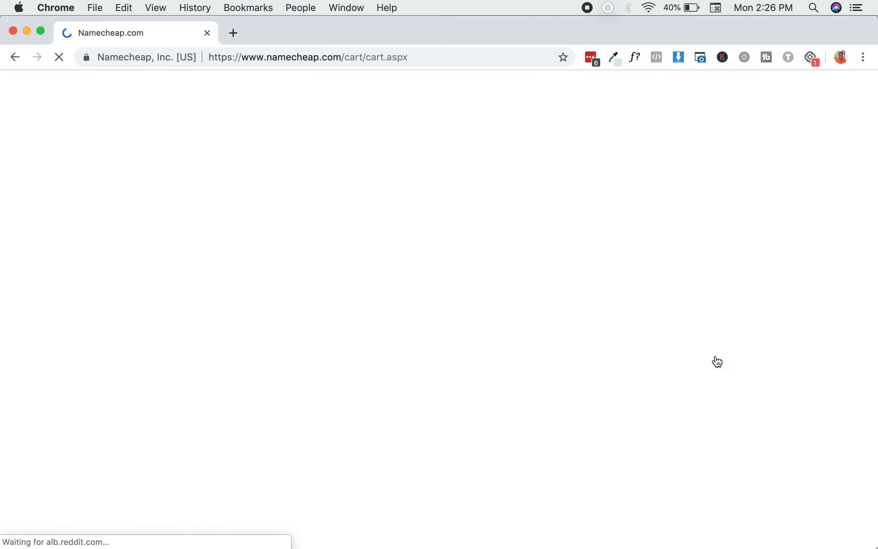
Confirm the one-year customfunneldesigns.com order with free WhoisGuard and pay for it.
{"action": "scroll", "coordinate": [569, 402], "scroll_direction": "down", "scroll_amount": 5}
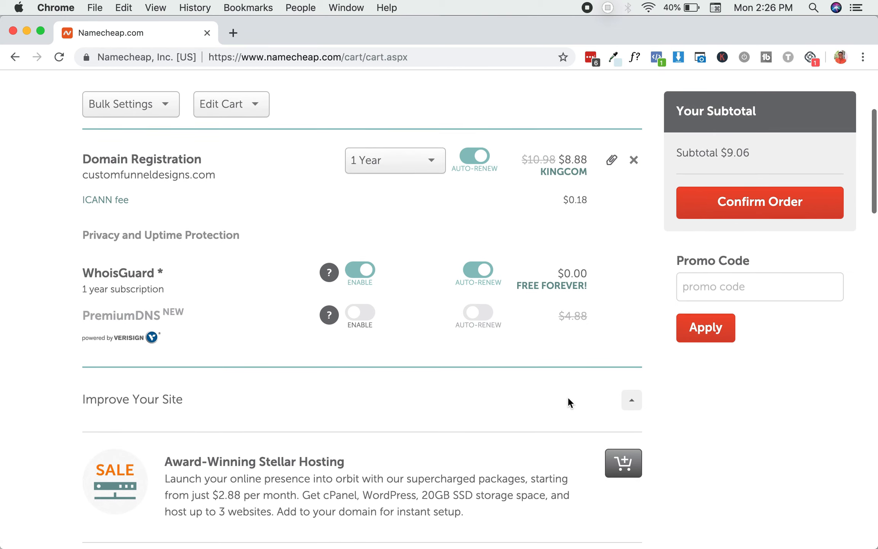
{"action": "scroll", "coordinate": [568, 402], "scroll_direction": "up", "scroll_amount": 2}
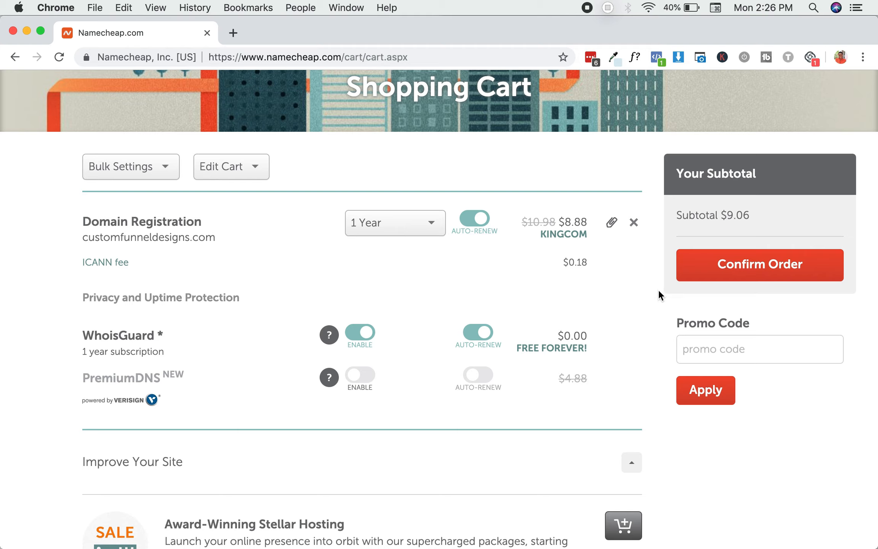
{"action": "left_click", "coordinate": [734, 272]}
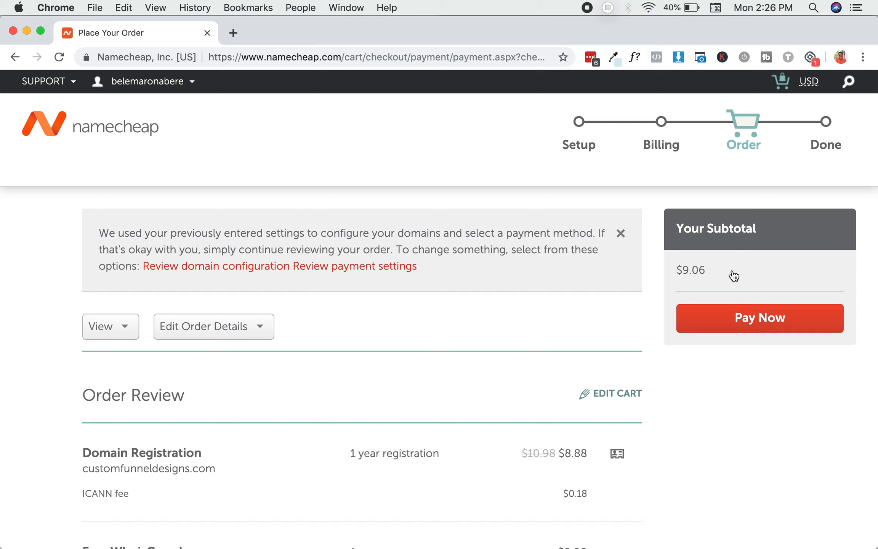
{"action": "scroll", "coordinate": [496, 340], "scroll_direction": "down", "scroll_amount": 5}
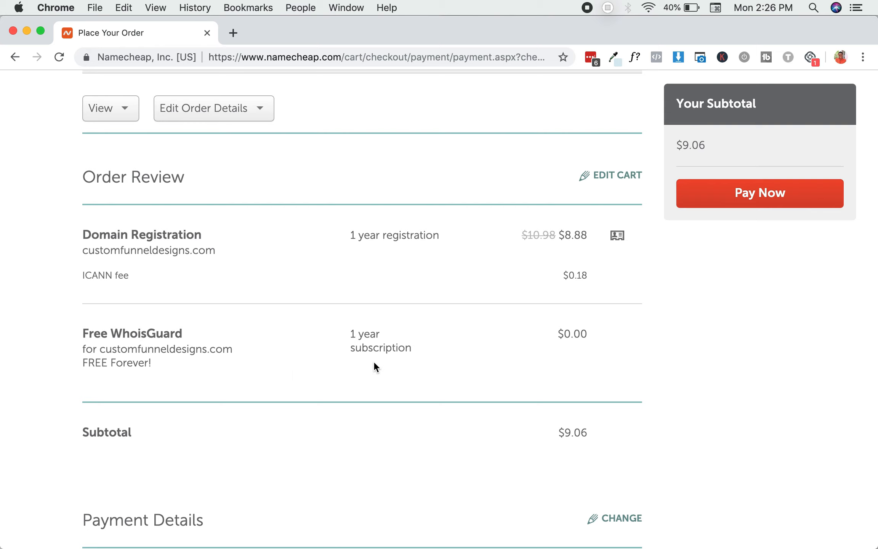
{"action": "scroll", "coordinate": [437, 340], "scroll_direction": "up", "scroll_amount": 2}
{"action": "left_click", "coordinate": [795, 192]}
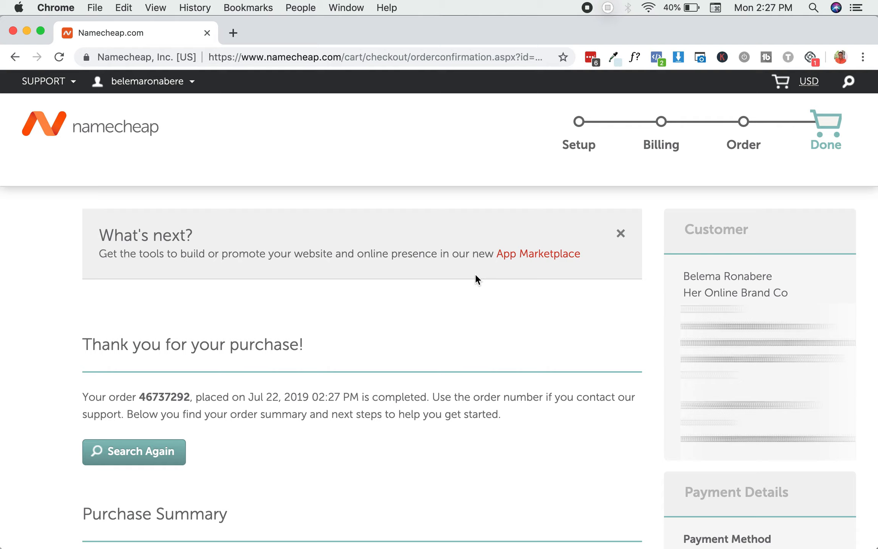
Review the purchase summary for the customfunneldesigns.com registration on the order confirmation page.
{"action": "scroll", "coordinate": [476, 276], "scroll_direction": "down", "scroll_amount": 3}
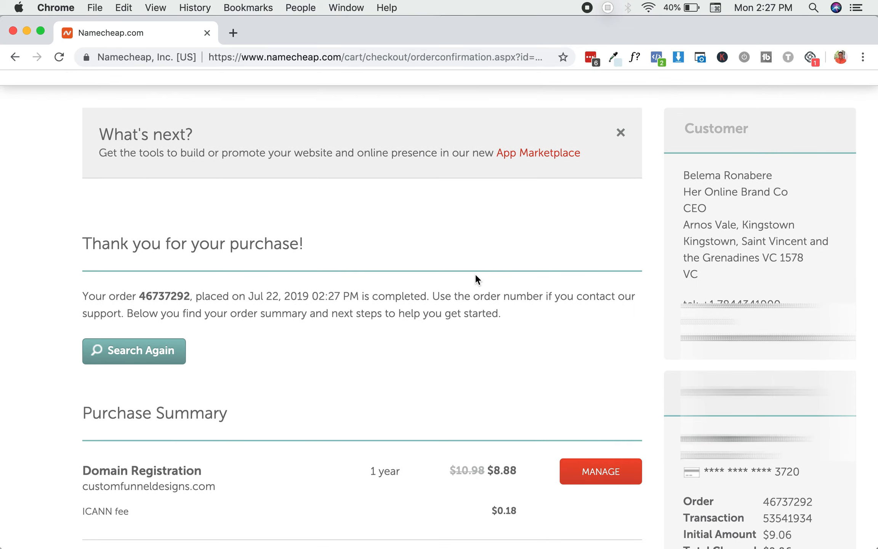
{"action": "scroll", "coordinate": [476, 276], "scroll_direction": "down", "scroll_amount": 8}
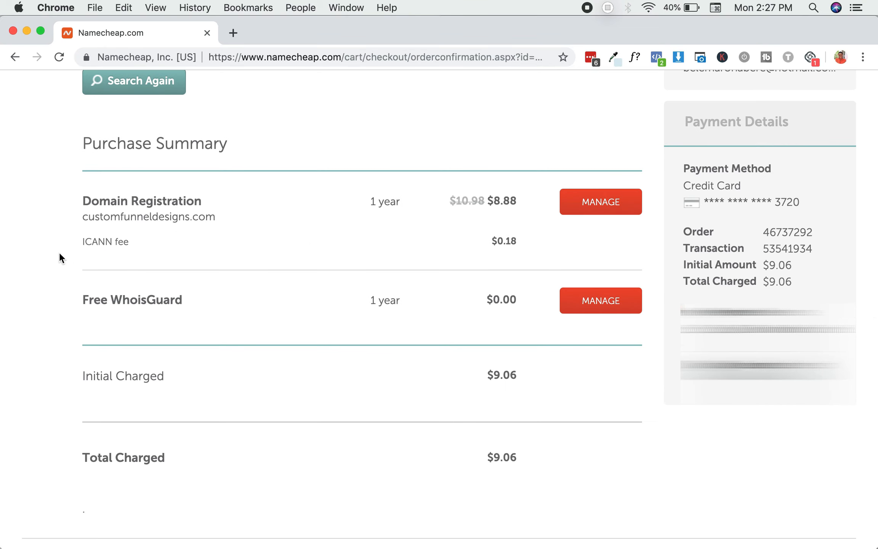
{"action": "left_click_drag", "start_coordinate": [85, 219], "coordinate": [194, 237]}
{"action": "left_click", "coordinate": [195, 236]}
{"action": "scroll", "coordinate": [314, 212], "scroll_direction": "up", "scroll_amount": 10}
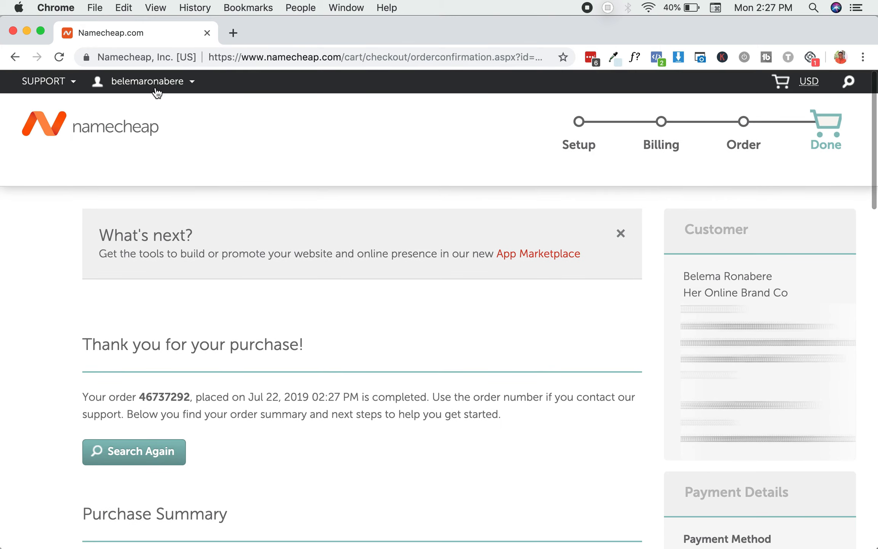
Open the account dashboard and look through the recently active domains, including foreverythingcopy.com.
{"action": "mouse_move", "coordinate": [153, 89]}
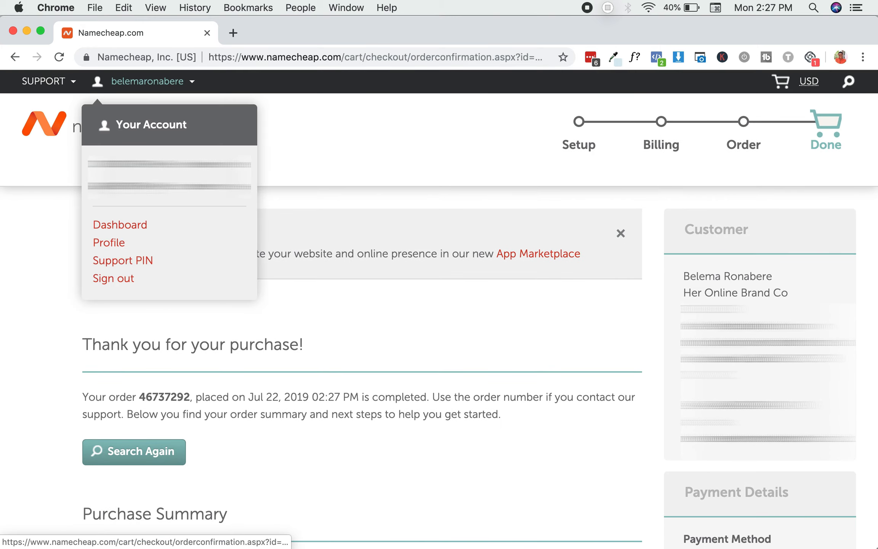
{"action": "left_click", "coordinate": [123, 226]}
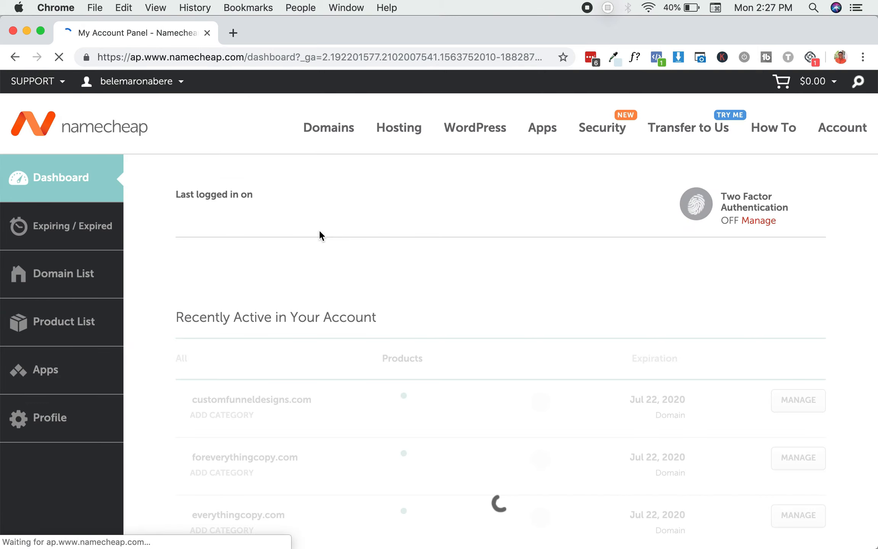
{"action": "scroll", "coordinate": [319, 230], "scroll_direction": "down", "scroll_amount": 2}
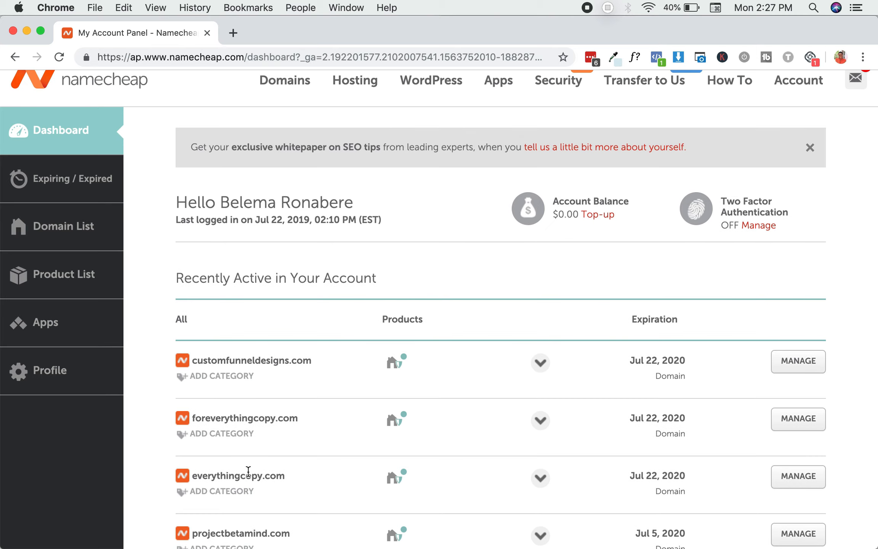
{"action": "scroll", "coordinate": [248, 472], "scroll_direction": "up", "scroll_amount": 1}
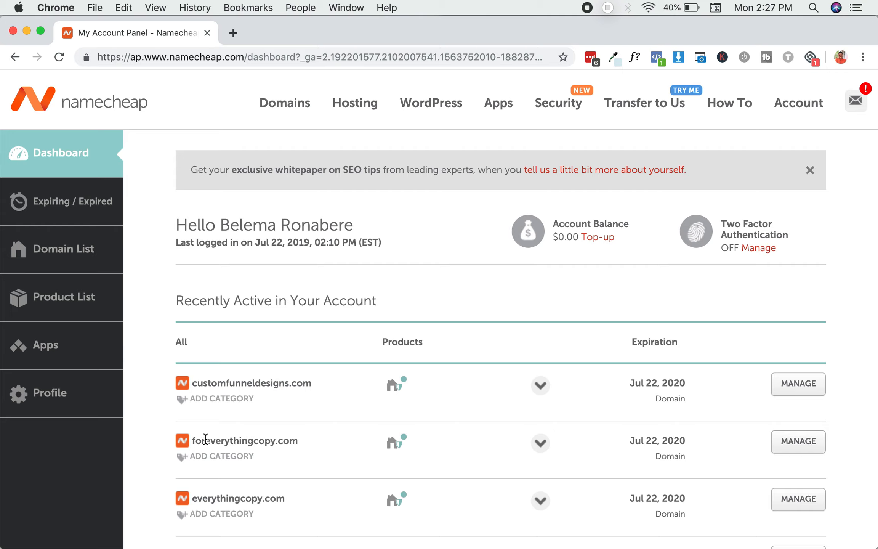
{"action": "left_click_drag", "start_coordinate": [191, 441], "coordinate": [283, 443]}
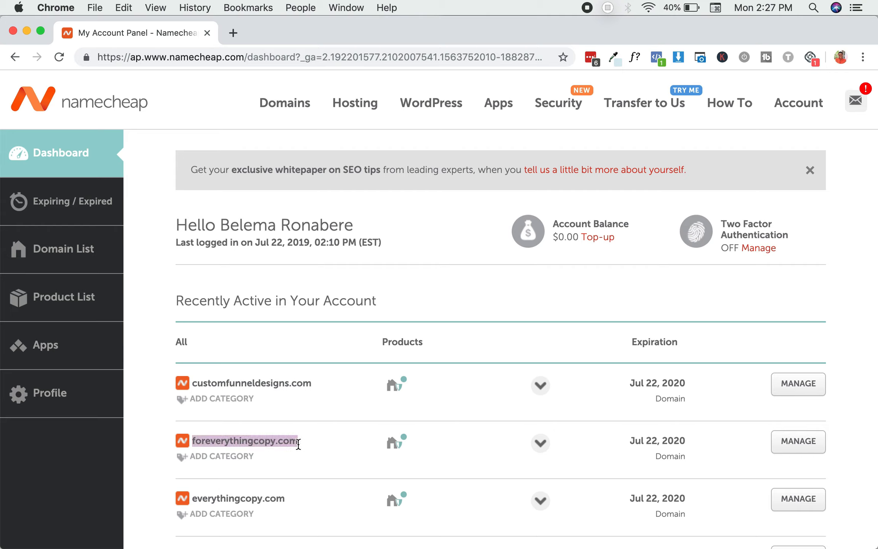
{"action": "left_click", "coordinate": [135, 409]}
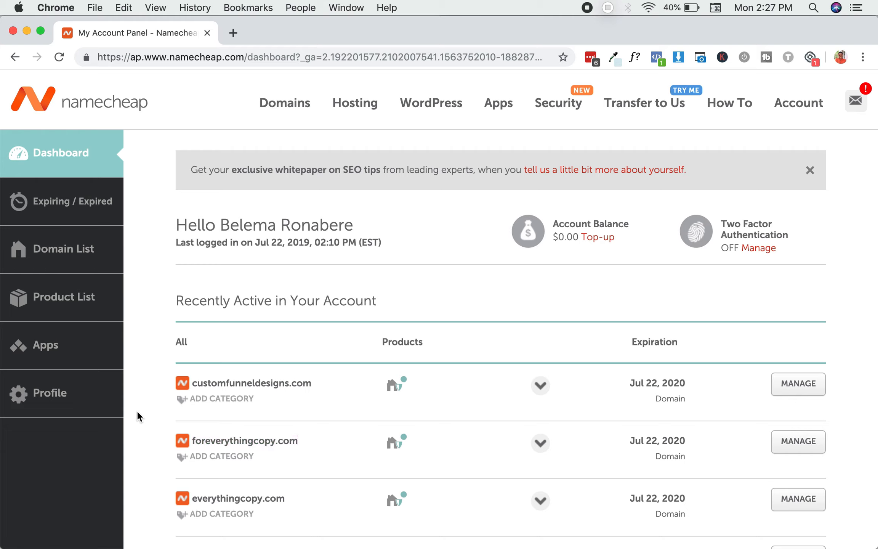
Open siteground.com in a new browser tab and sign in to the hosting account.
{"action": "left_click", "coordinate": [235, 36]}
{"action": "type", "text": "sitegro"}
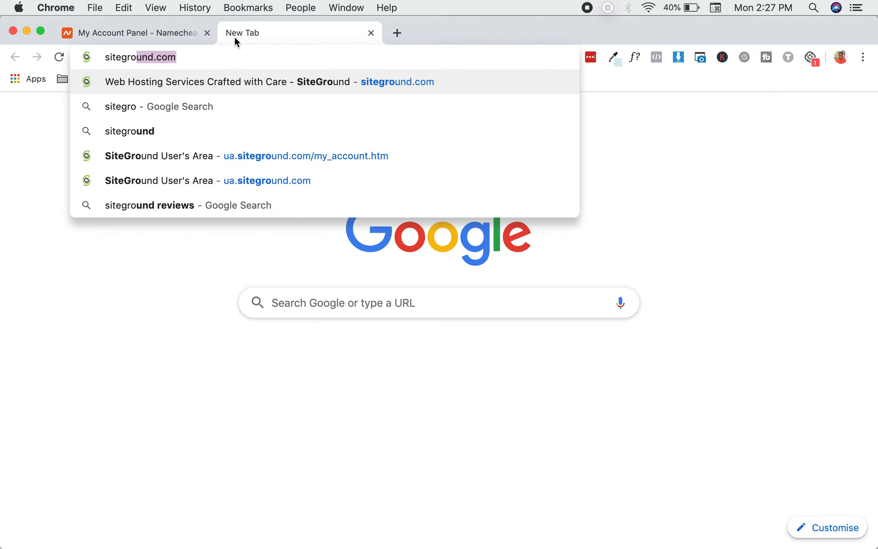
{"action": "key", "text": "Return"}
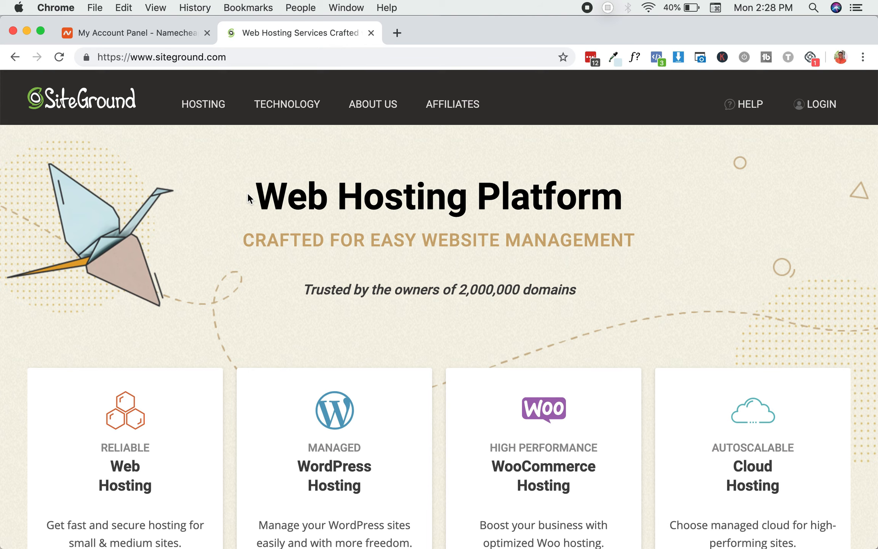
{"action": "scroll", "coordinate": [248, 193], "scroll_direction": "down", "scroll_amount": 2}
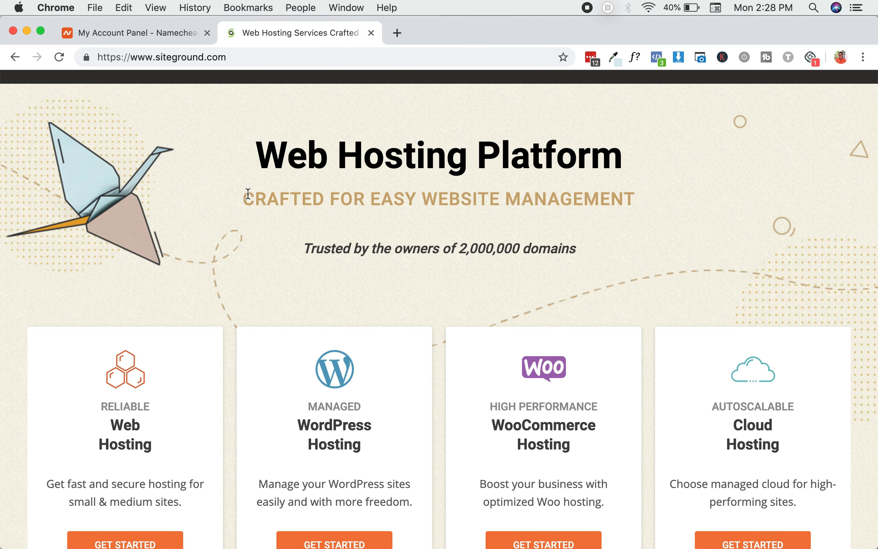
{"action": "scroll", "coordinate": [247, 193], "scroll_direction": "up", "scroll_amount": 2}
{"action": "mouse_move", "coordinate": [216, 113]}
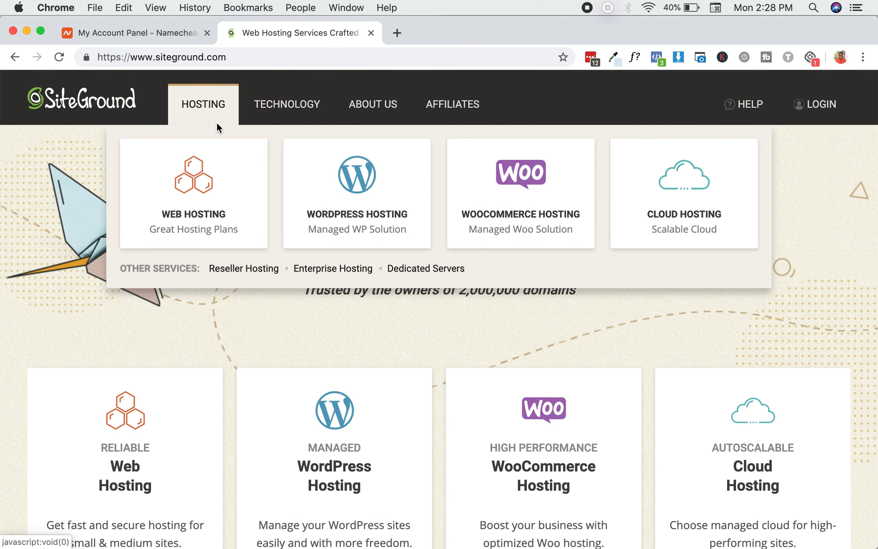
{"action": "left_click", "coordinate": [821, 112]}
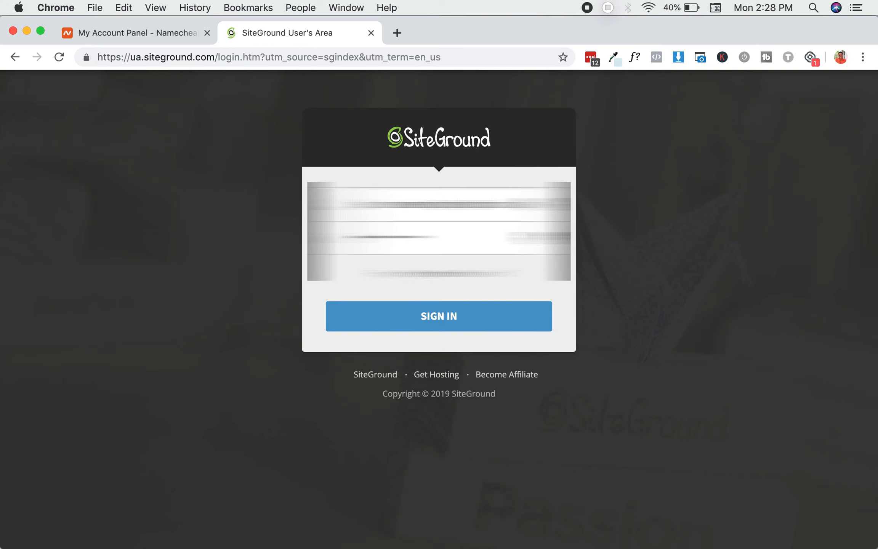
{"action": "left_click", "coordinate": [470, 326]}
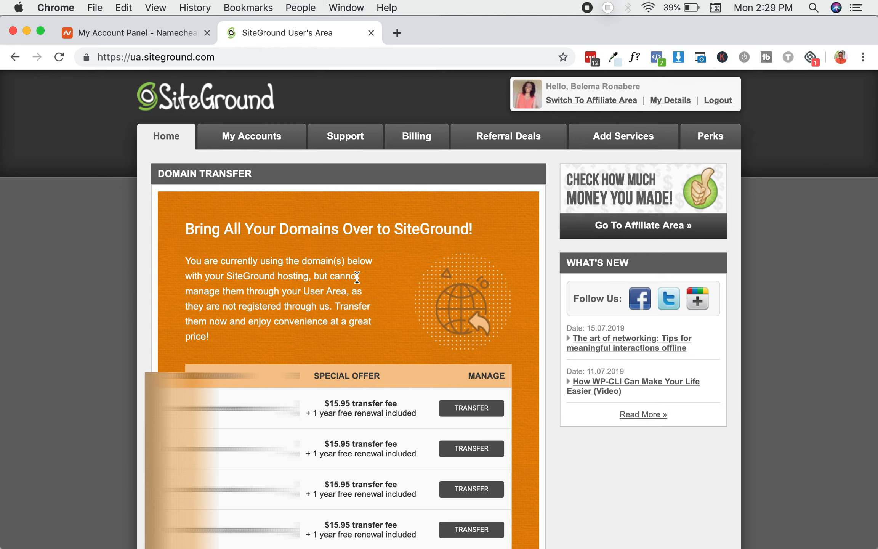
Go to the hosting account's cPanel and open its Addon Domains page in a separate browser tab.
{"action": "left_click", "coordinate": [280, 145]}
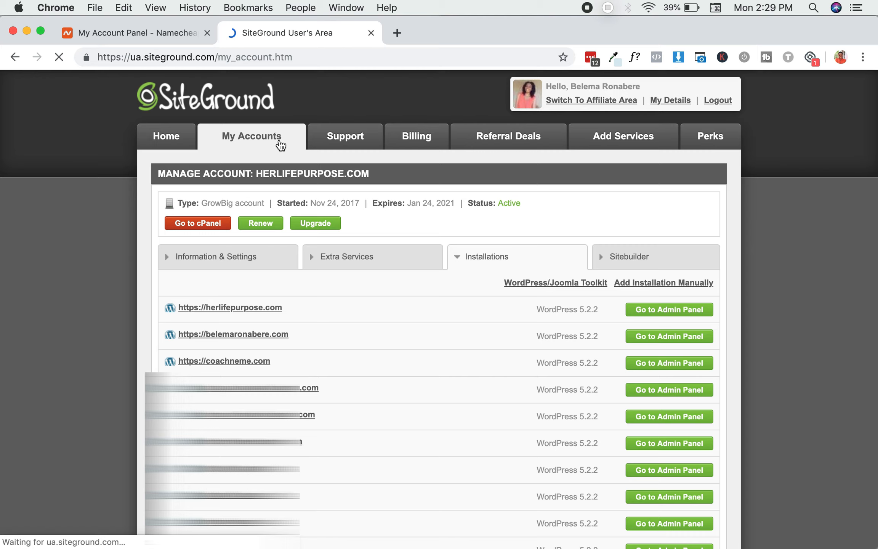
{"action": "left_click", "coordinate": [206, 227]}
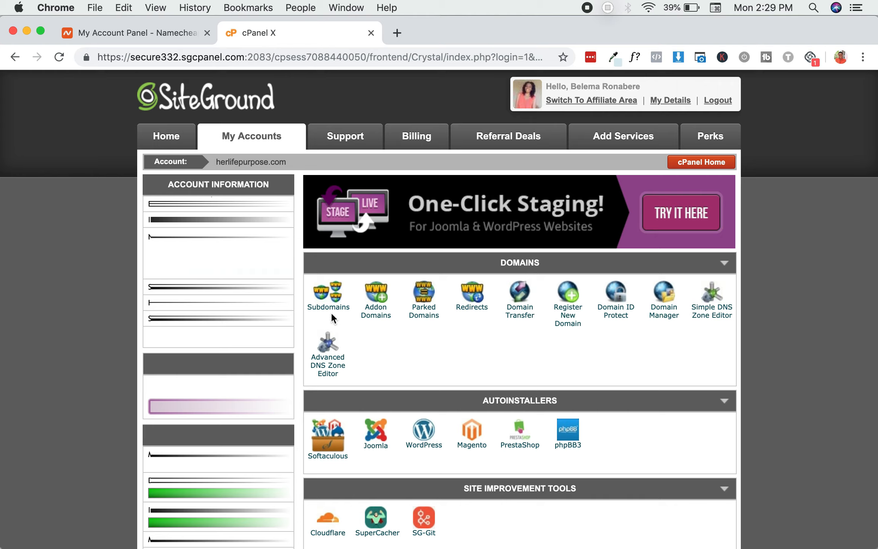
{"action": "right_click", "coordinate": [382, 317]}
{"action": "left_click", "coordinate": [404, 315]}
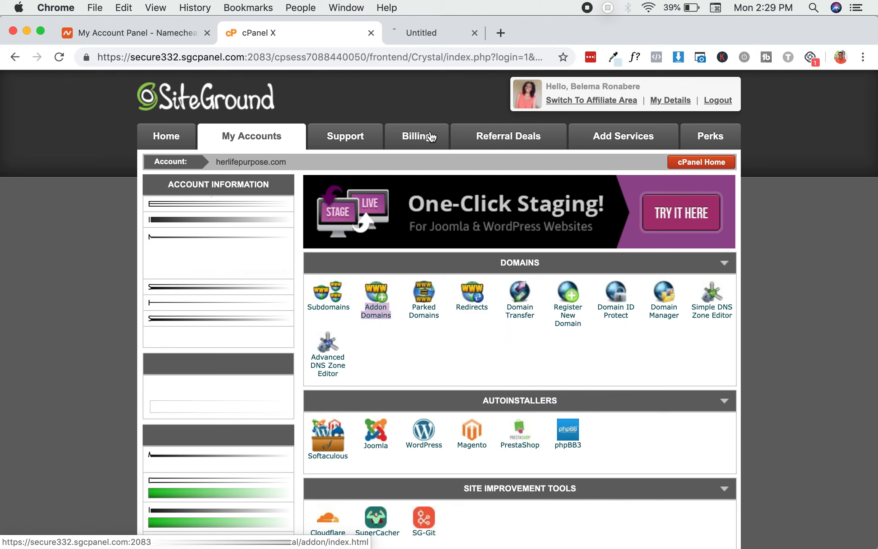
{"action": "left_click", "coordinate": [440, 35]}
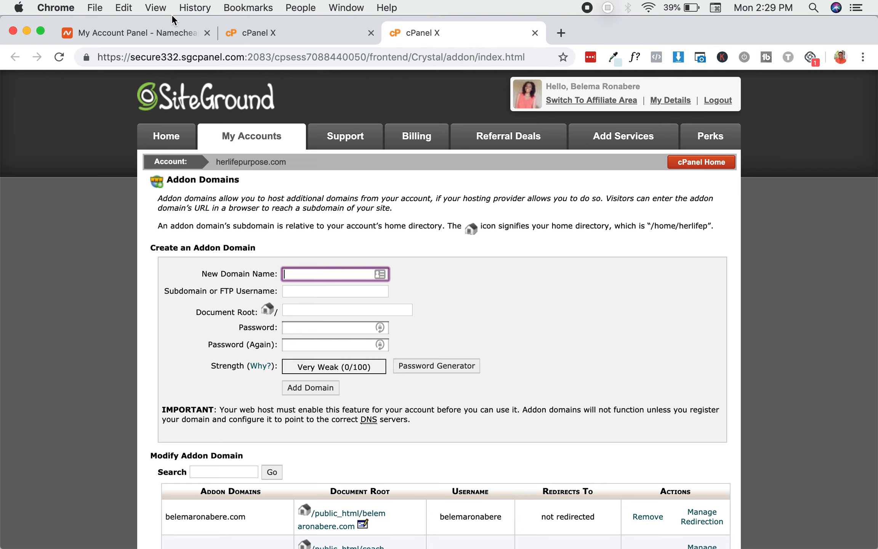
Copy foreverythingcopy.com from the Namecheap dashboard and enter it as the new addon domain name in cPanel.
{"action": "left_click", "coordinate": [169, 32]}
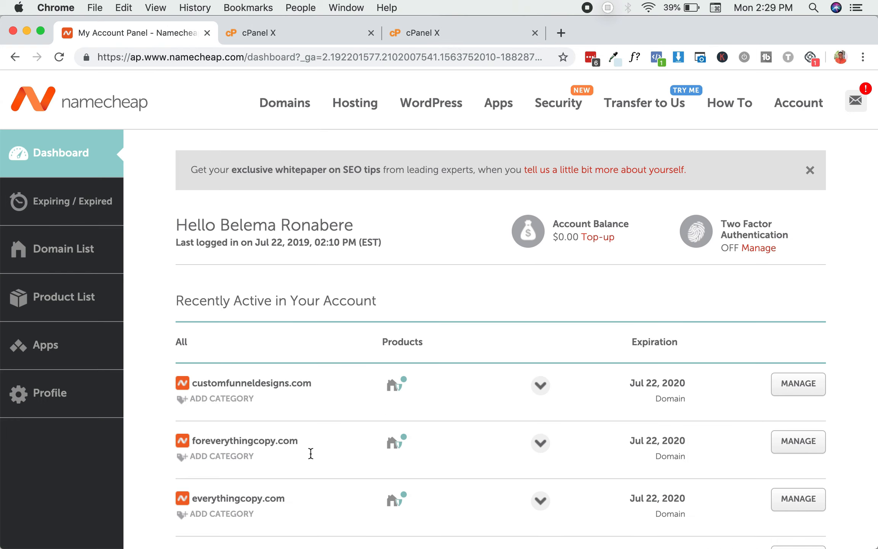
{"action": "scroll", "coordinate": [198, 436], "scroll_direction": "down", "scroll_amount": 1}
{"action": "left_click_drag", "start_coordinate": [191, 405], "coordinate": [308, 409]}
{"action": "key", "text": "super+c"}
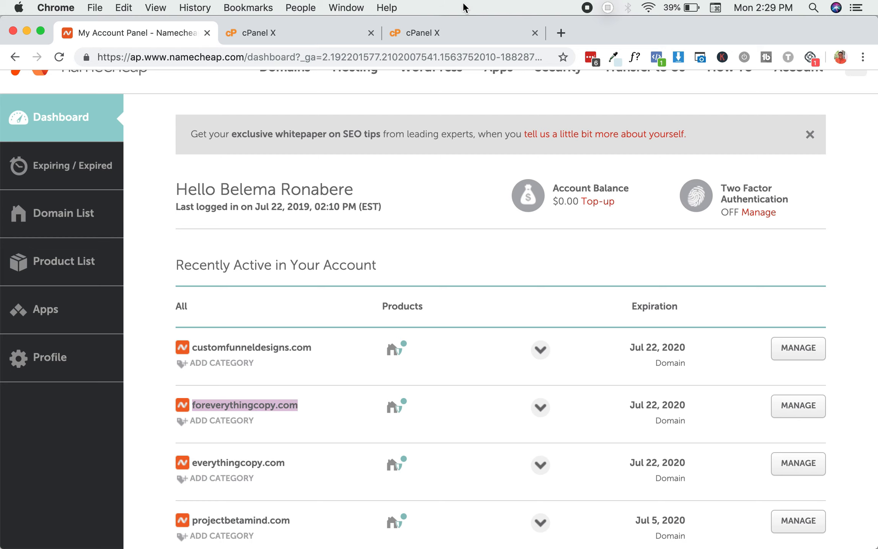
{"action": "left_click", "coordinate": [418, 34]}
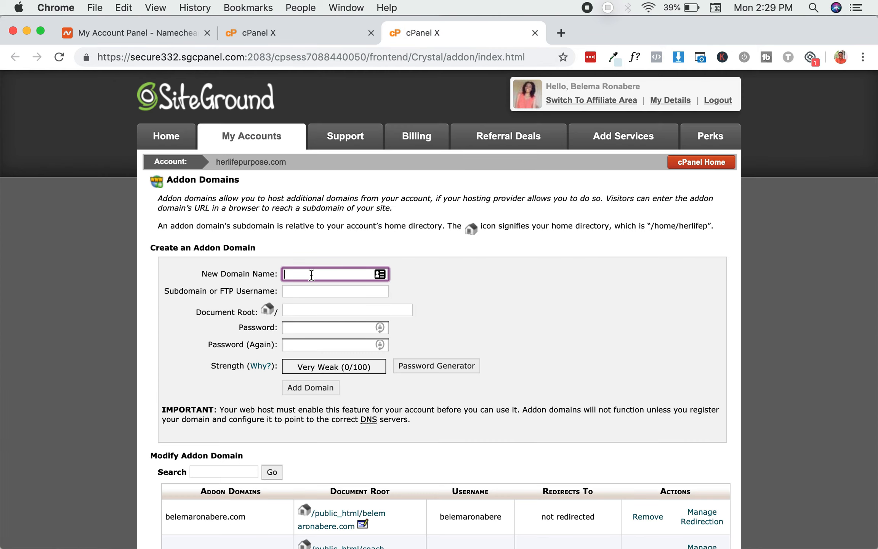
{"action": "key", "text": "super+v"}
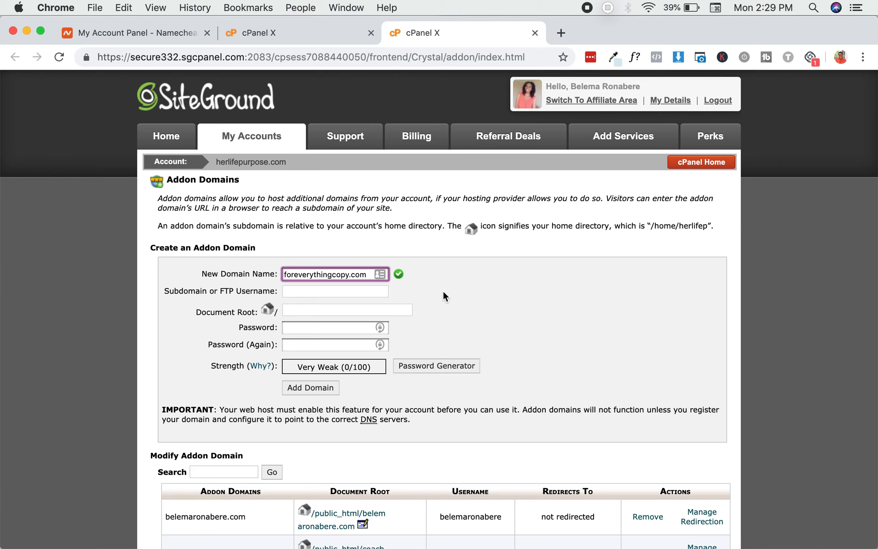
Let the subdomain and document root fill in from the domain name, and enter and confirm the addon domain's password.
{"action": "left_click", "coordinate": [304, 294]}
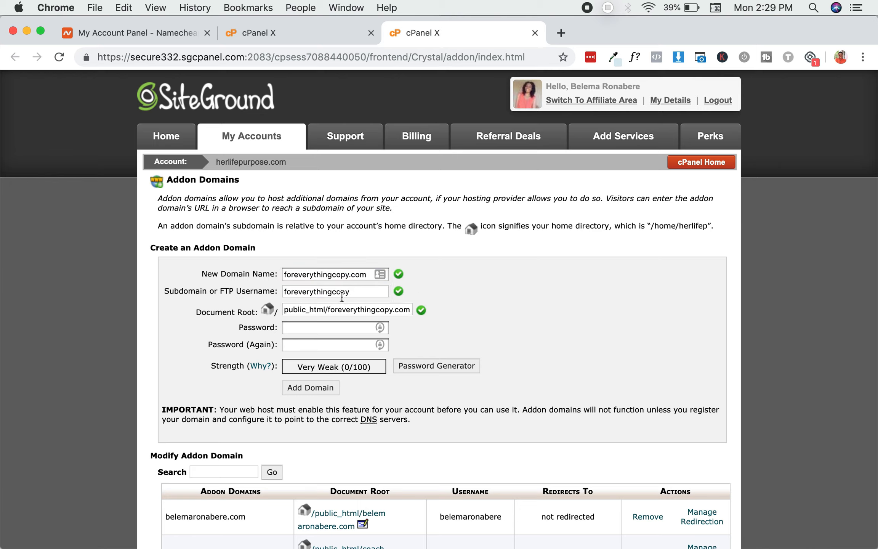
{"action": "left_click", "coordinate": [321, 329]}
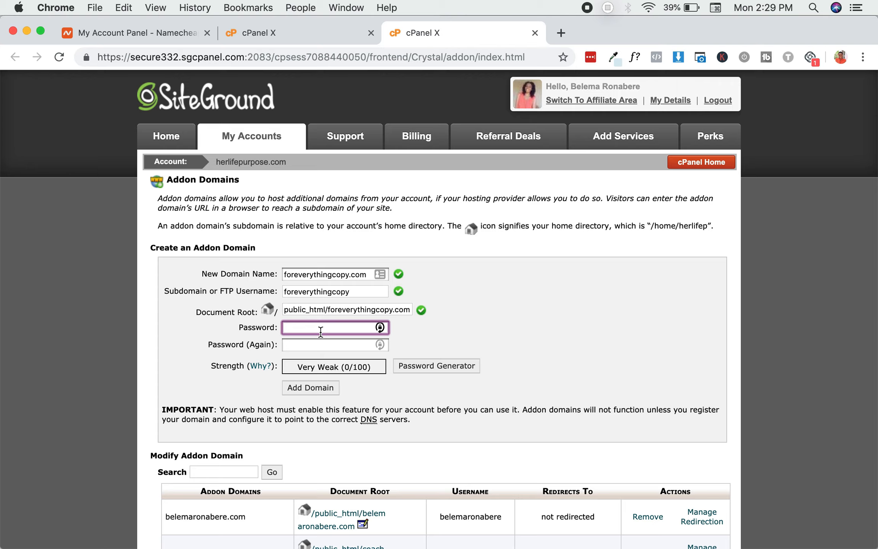
{"action": "type", "text": "••••••••••"}
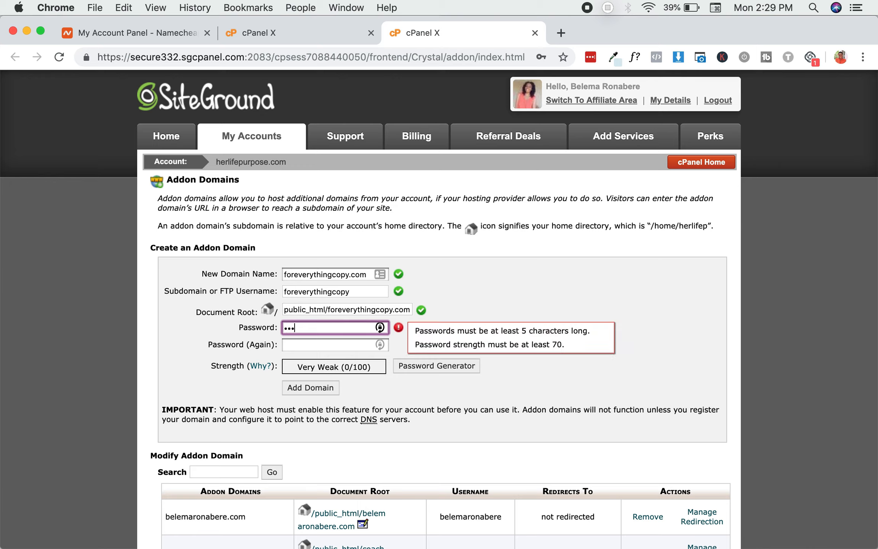
{"action": "type", "text": "••••••••••"}
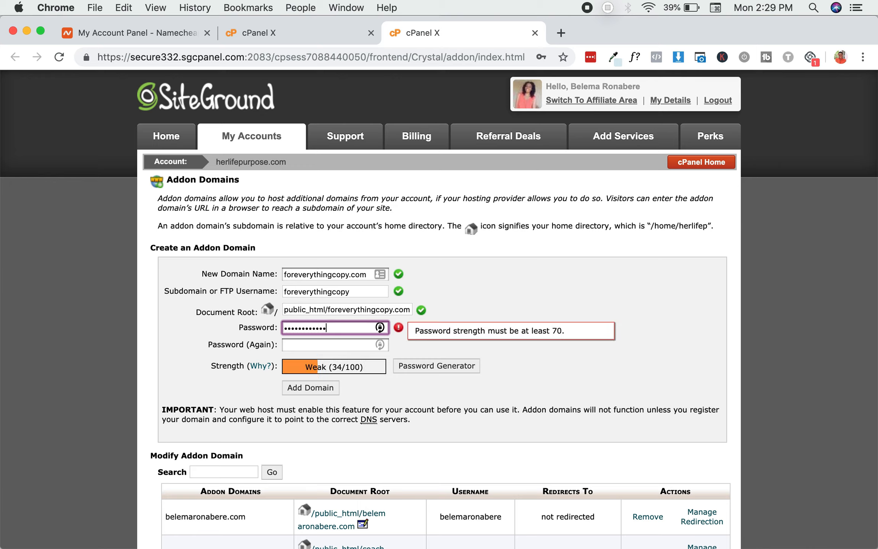
{"action": "type", "text": "•"}
{"action": "left_click", "coordinate": [347, 351]}
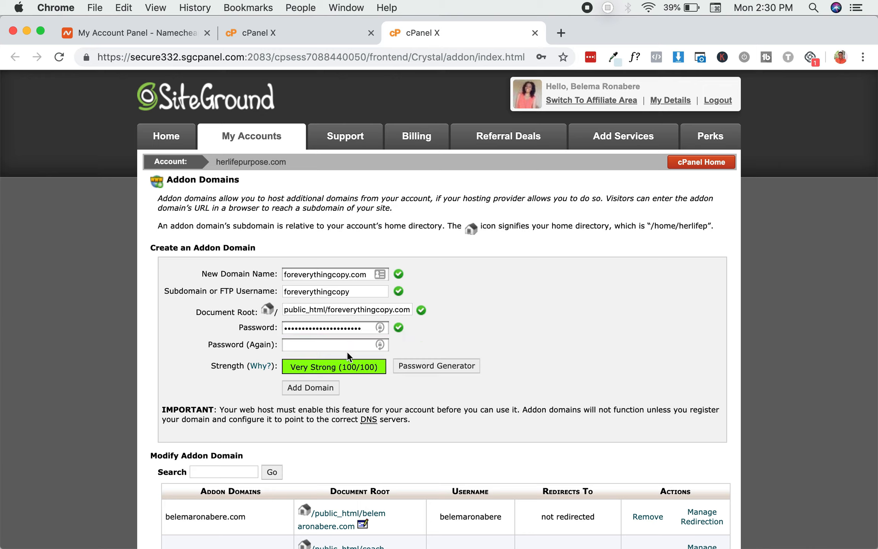
{"action": "left_click", "coordinate": [350, 347]}
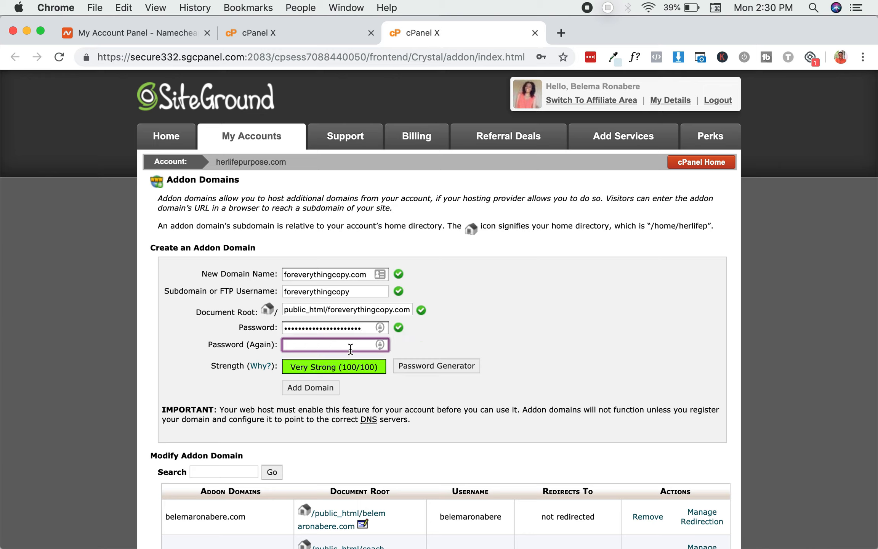
{"action": "type", "text": "••••••••••"}
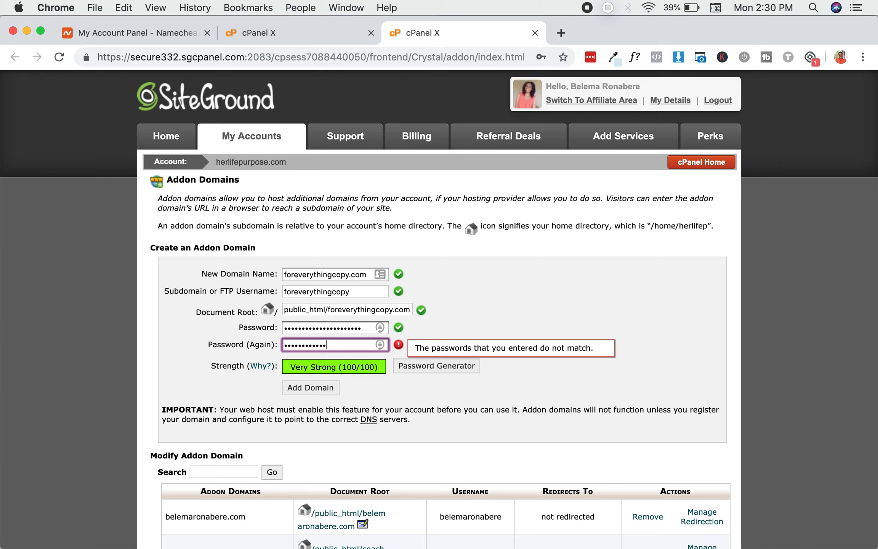
{"action": "type", "text": "•••••••••••"}
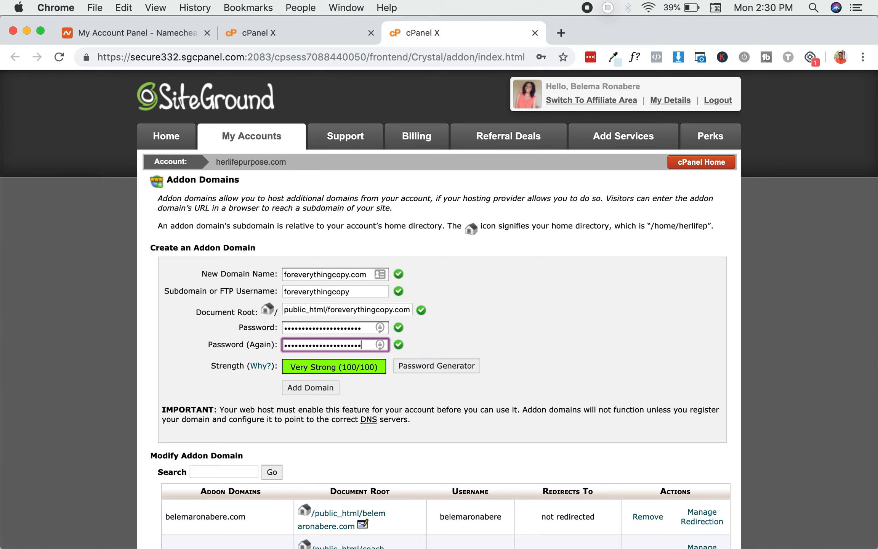
Create the addon domain foreverythingcopy.com and return to the Addon Domains page.
{"action": "scroll", "coordinate": [419, 331], "scroll_direction": "down", "scroll_amount": 3}
{"action": "left_click", "coordinate": [310, 341]}
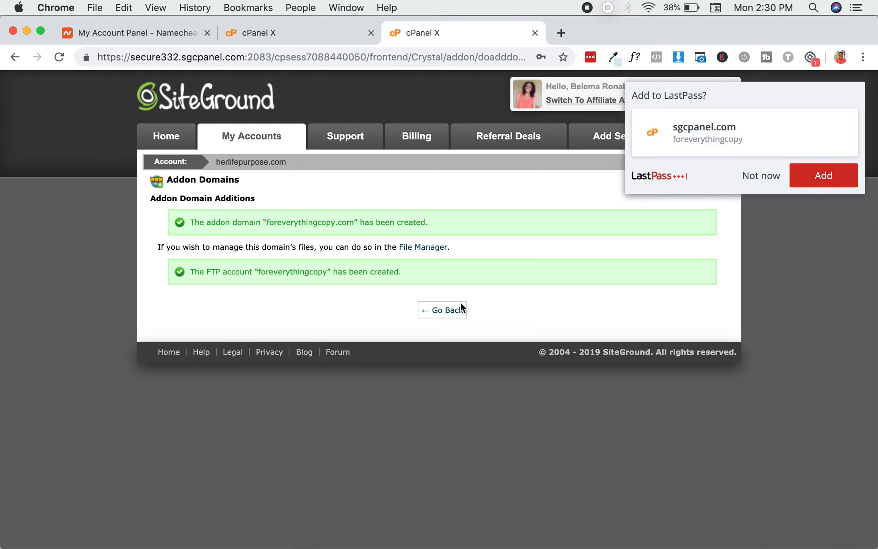
{"action": "left_click", "coordinate": [789, 175]}
{"action": "left_click", "coordinate": [454, 314]}
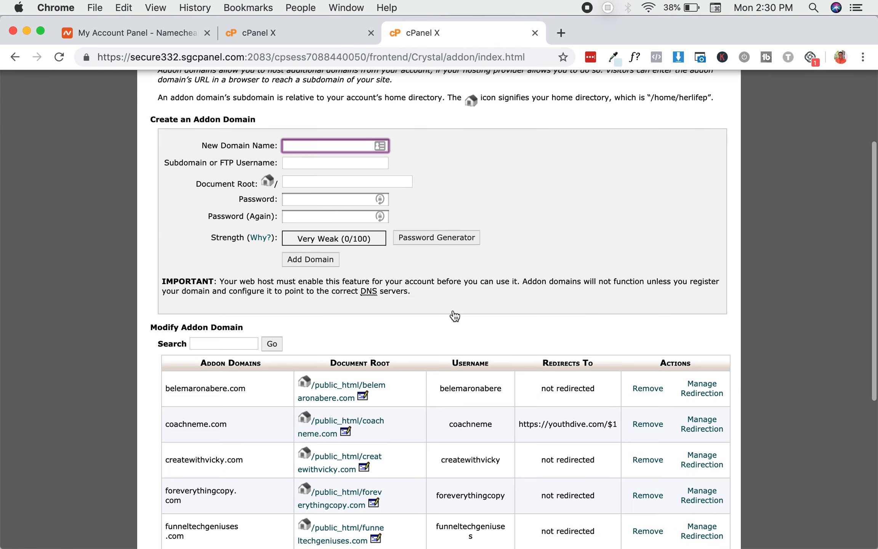
{"action": "scroll", "coordinate": [455, 316], "scroll_direction": "up", "scroll_amount": 5}
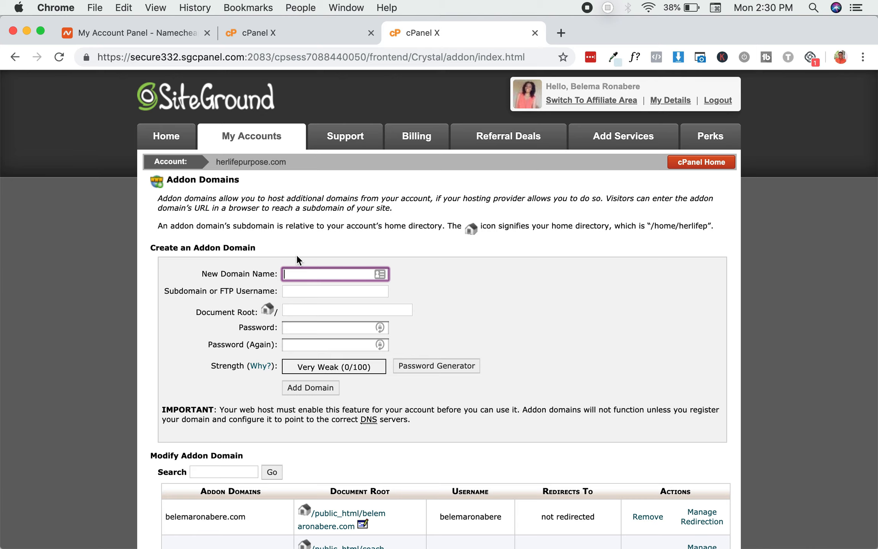
Copy the first SiteGround nameserver from the account information on the cPanel home page.
{"action": "left_click", "coordinate": [168, 29]}
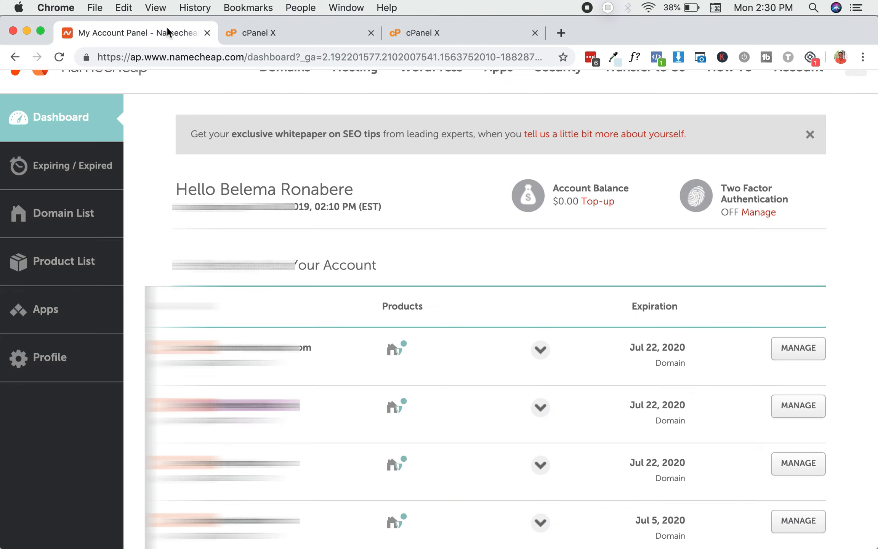
{"action": "left_click", "coordinate": [284, 32]}
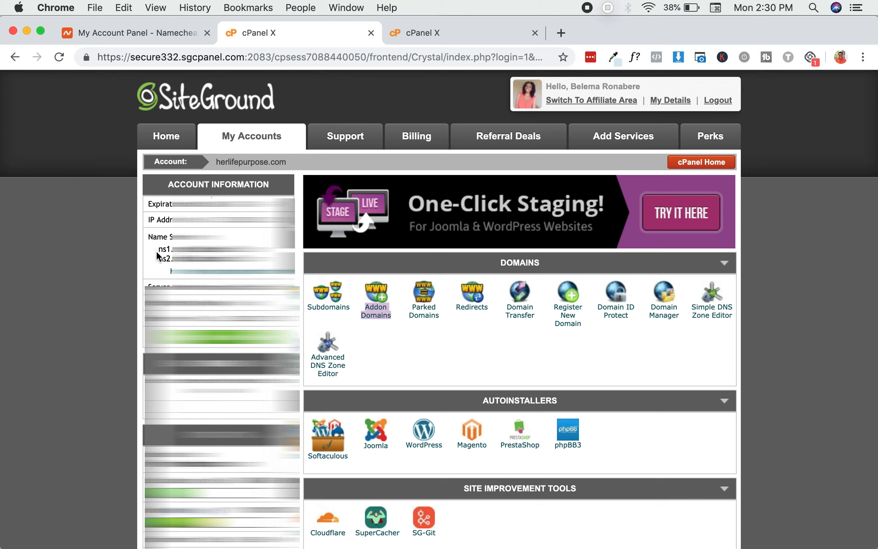
{"action": "left_click_drag", "start_coordinate": [157, 250], "coordinate": [273, 250]}
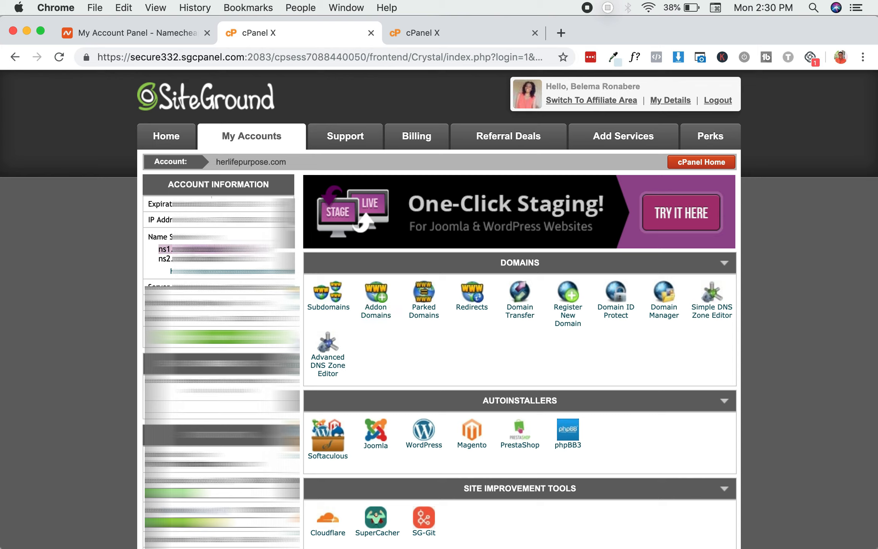
Open the management page of foreverythingcopy.com in Namecheap and find its nameserver settings.
{"action": "left_click", "coordinate": [172, 36]}
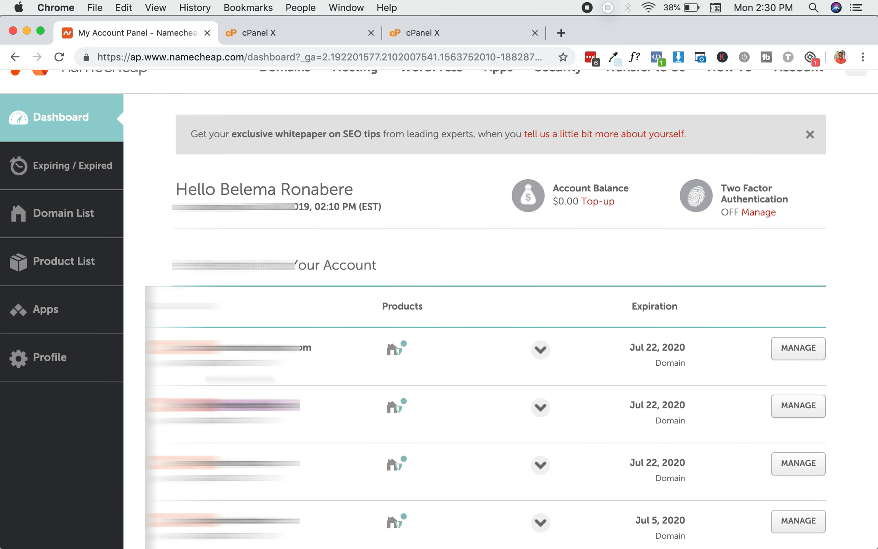
{"action": "scroll", "coordinate": [747, 366], "scroll_direction": "down", "scroll_amount": 2}
{"action": "left_click", "coordinate": [804, 363]}
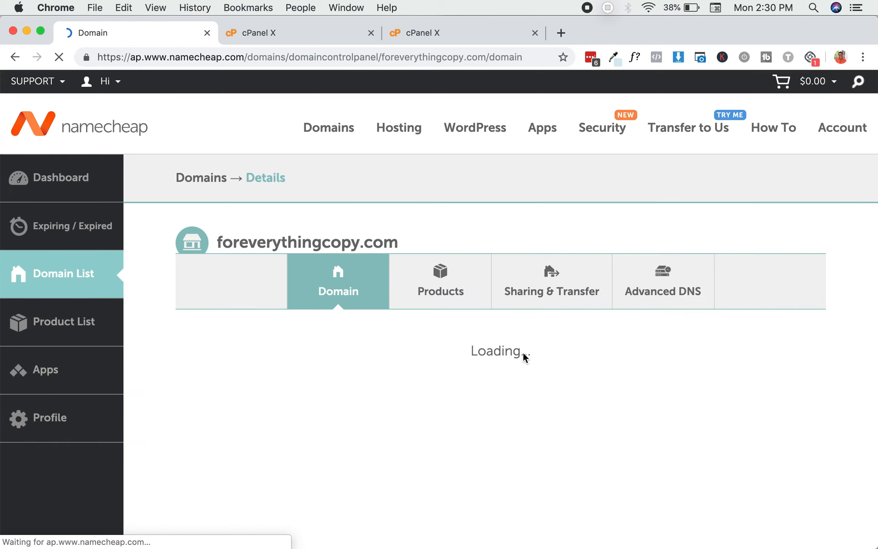
{"action": "scroll", "coordinate": [523, 351], "scroll_direction": "down", "scroll_amount": 5}
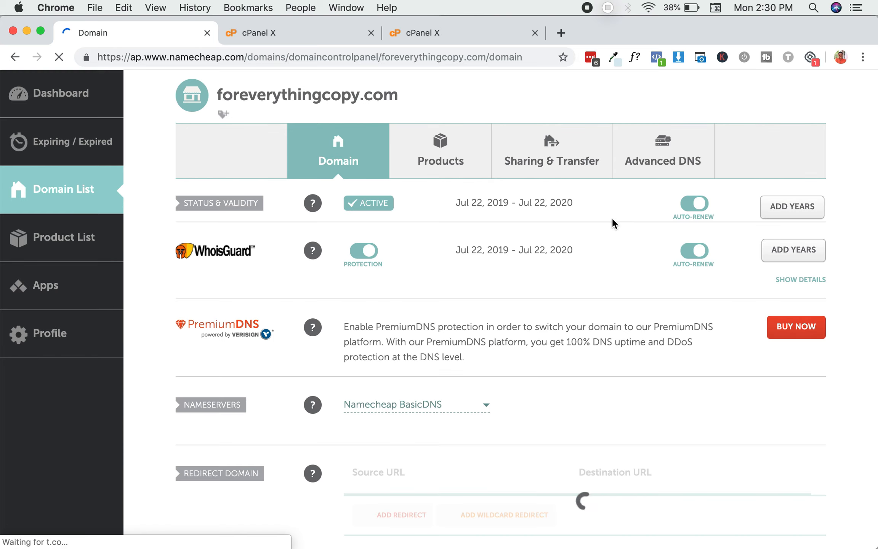
{"action": "scroll", "coordinate": [530, 314], "scroll_direction": "down", "scroll_amount": 3}
{"action": "mouse_move", "coordinate": [314, 317]}
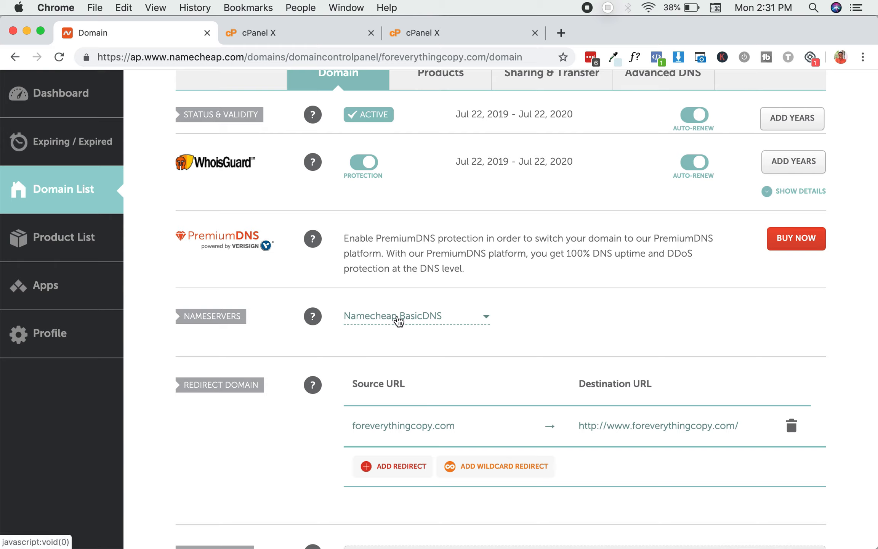
Switch the domain's nameservers to Custom DNS and enter ns1.siteground332.com as the first nameserver.
{"action": "left_click", "coordinate": [398, 321]}
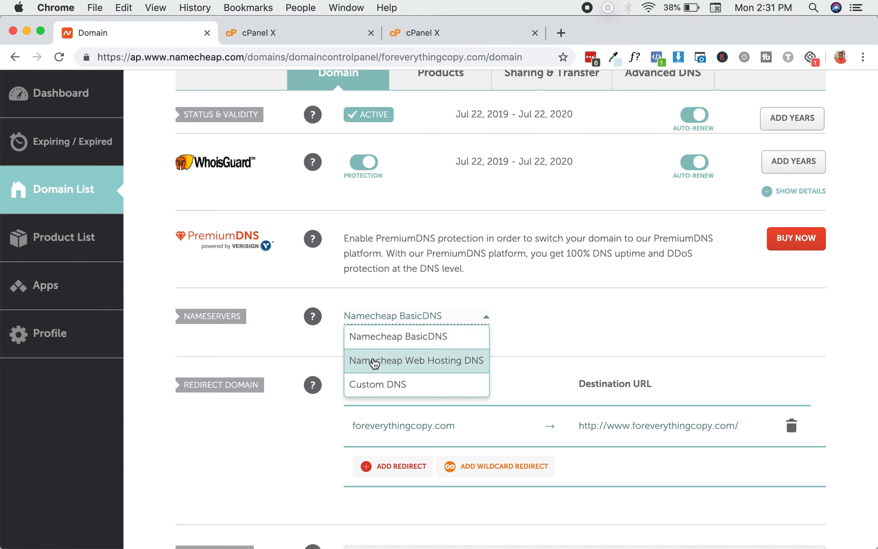
{"action": "left_click", "coordinate": [372, 385]}
{"action": "left_click", "coordinate": [390, 353]}
Copy the second nameserver from cPanel, enter ns2.siteground332.com as Nameserver 2 in Namecheap, and save the nameservers.
{"action": "left_click", "coordinate": [349, 33]}
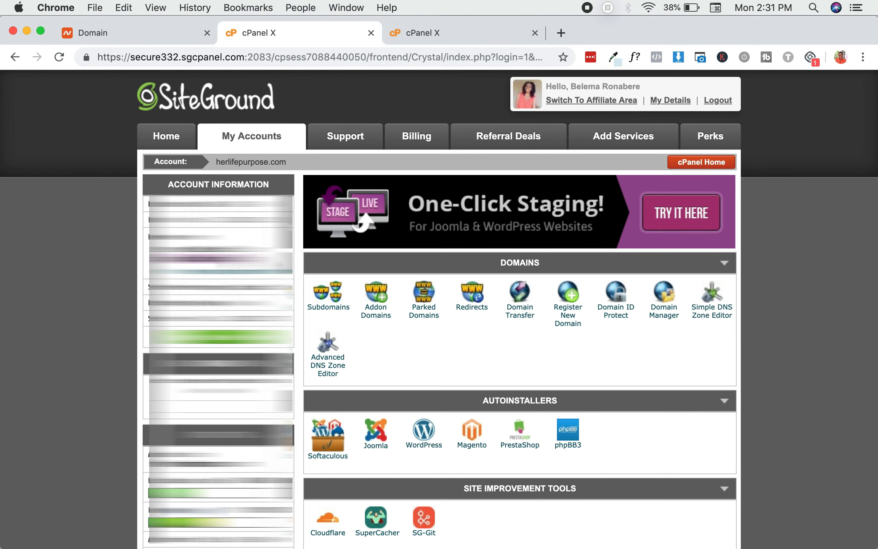
{"action": "left_click", "coordinate": [148, 34]}
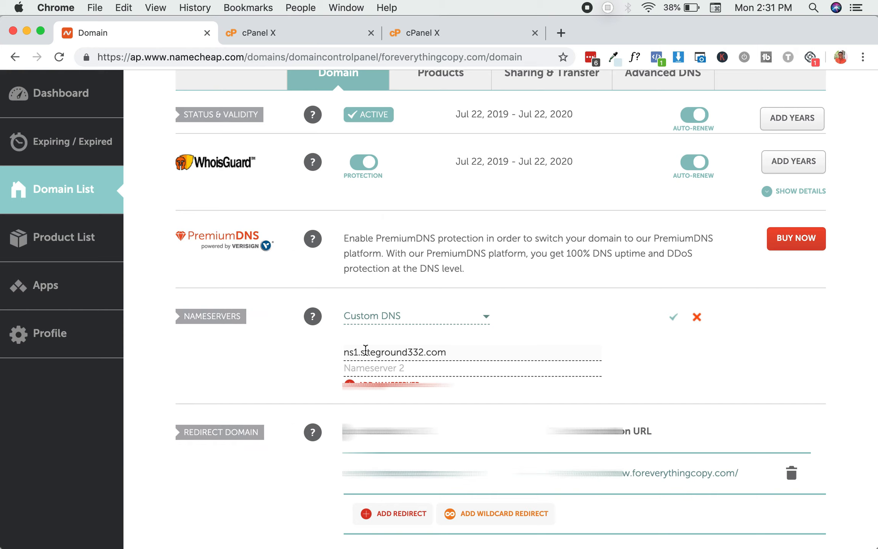
{"action": "type", "text": "ns2.siteground332.com"}
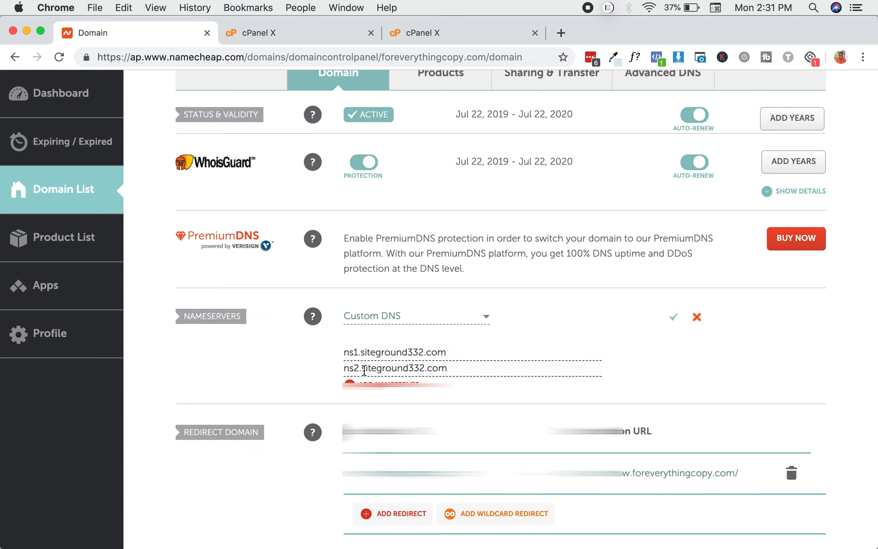
{"action": "left_click", "coordinate": [674, 317]}
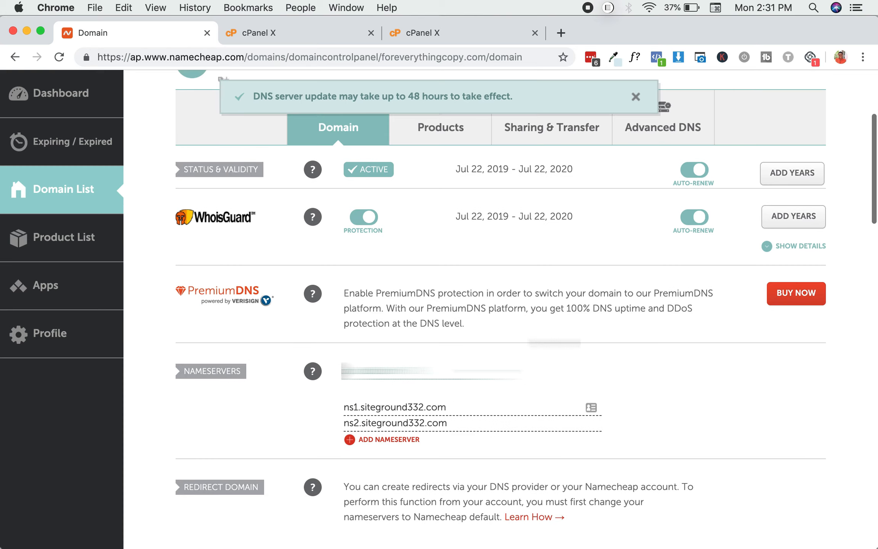
Return to the cPanel home page, view its connection security details, and open Let's Encrypt from the Security section.
{"action": "left_click", "coordinate": [326, 36]}
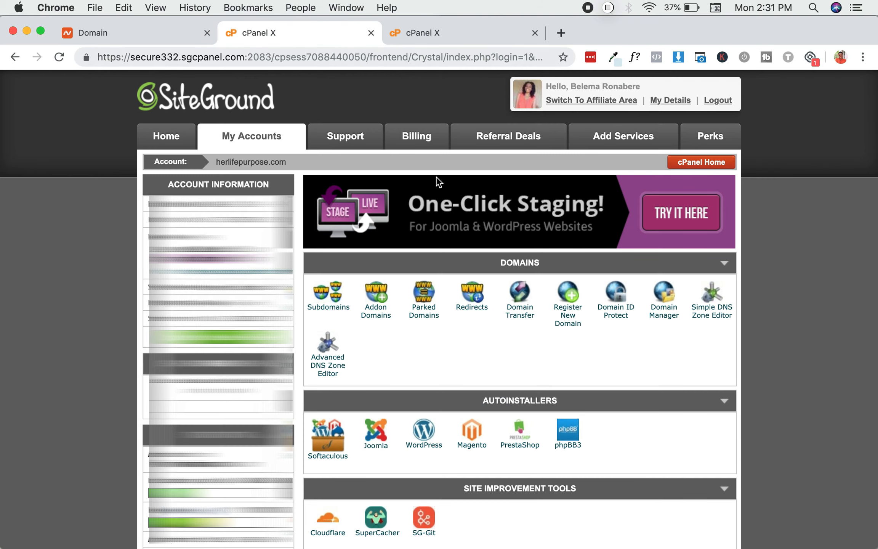
{"action": "scroll", "coordinate": [421, 244], "scroll_direction": "down", "scroll_amount": 5}
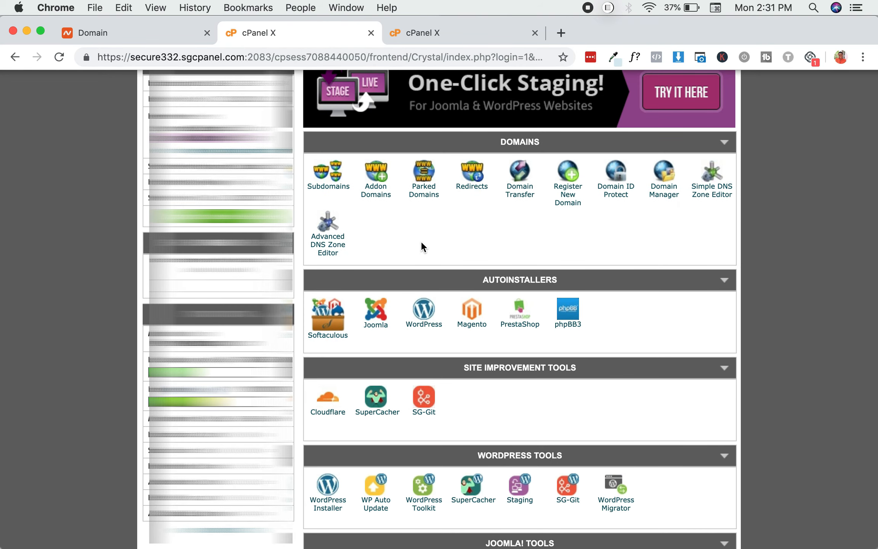
{"action": "scroll", "coordinate": [420, 246], "scroll_direction": "down", "scroll_amount": 6}
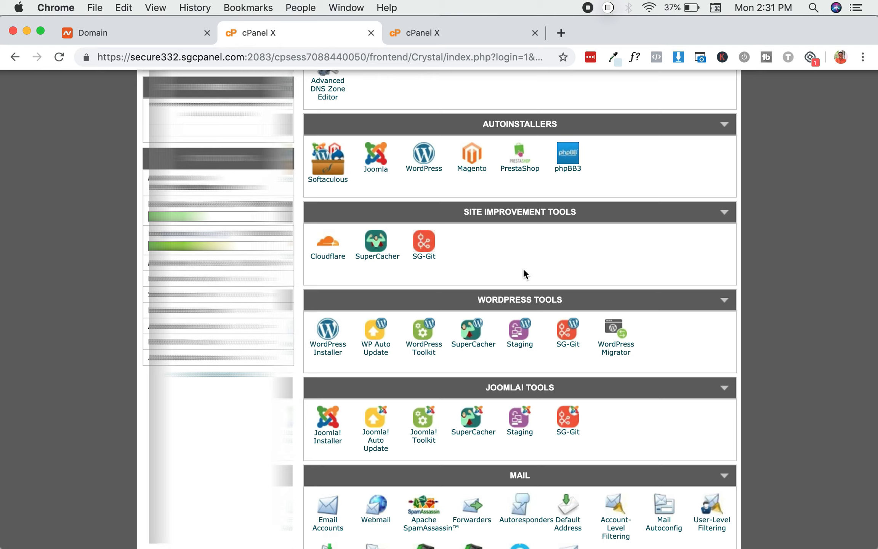
{"action": "scroll", "coordinate": [524, 269], "scroll_direction": "down", "scroll_amount": 14}
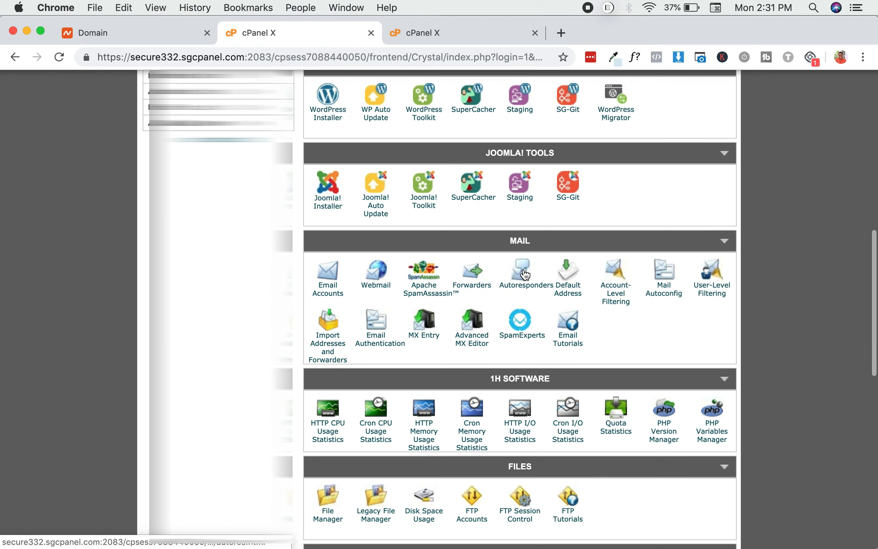
{"action": "scroll", "coordinate": [523, 270], "scroll_direction": "down", "scroll_amount": 6}
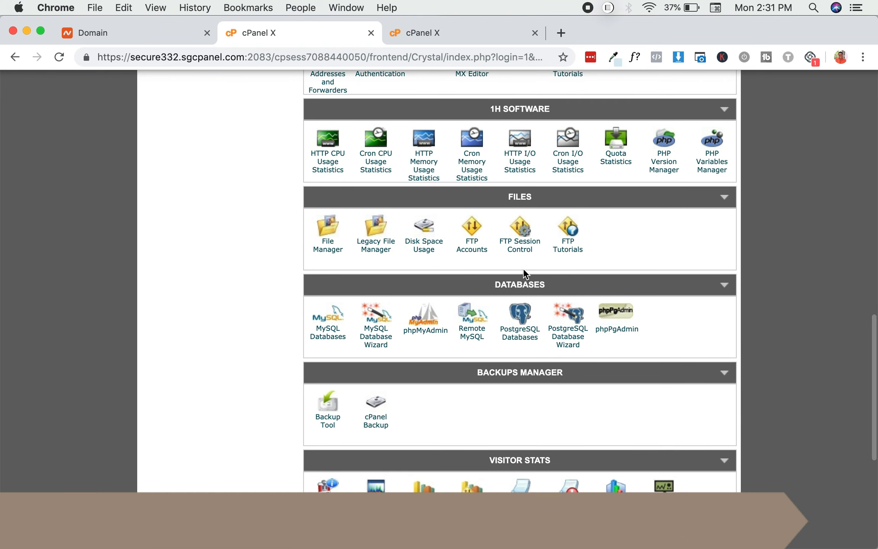
{"action": "scroll", "coordinate": [524, 270], "scroll_direction": "down", "scroll_amount": 2}
{"action": "scroll", "coordinate": [524, 270], "scroll_direction": "down", "scroll_amount": 3}
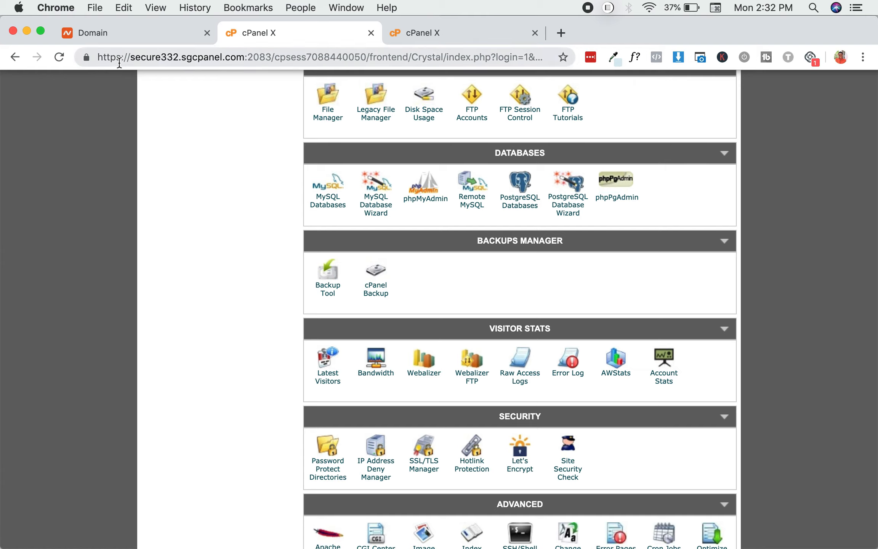
{"action": "left_click", "coordinate": [87, 57]}
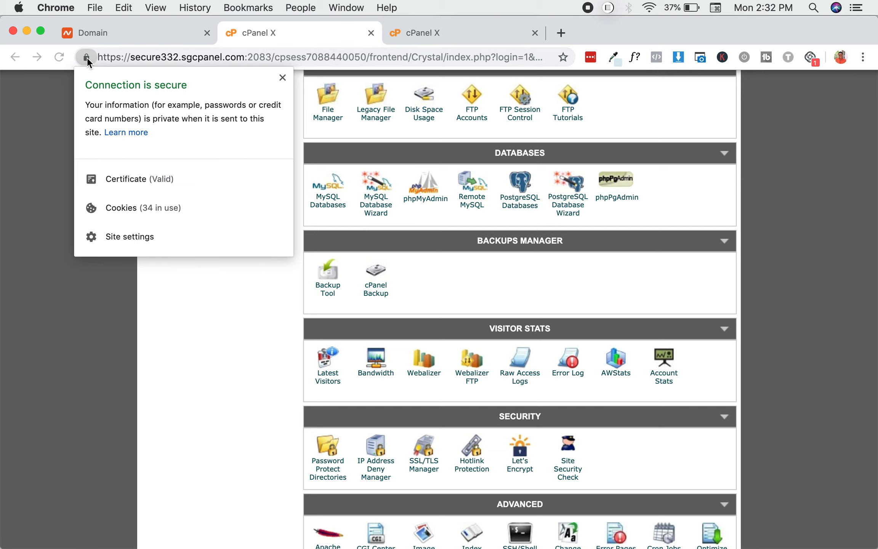
{"action": "left_click", "coordinate": [52, 121]}
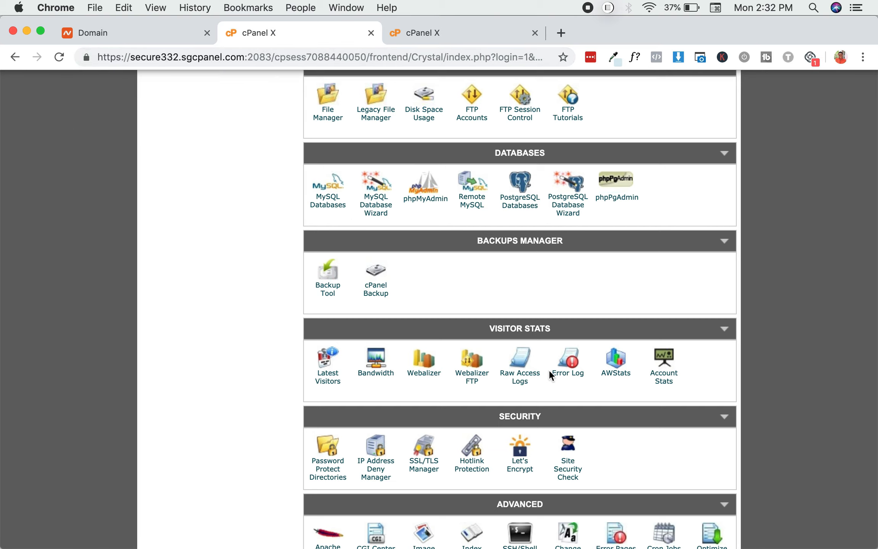
{"action": "left_click", "coordinate": [526, 468]}
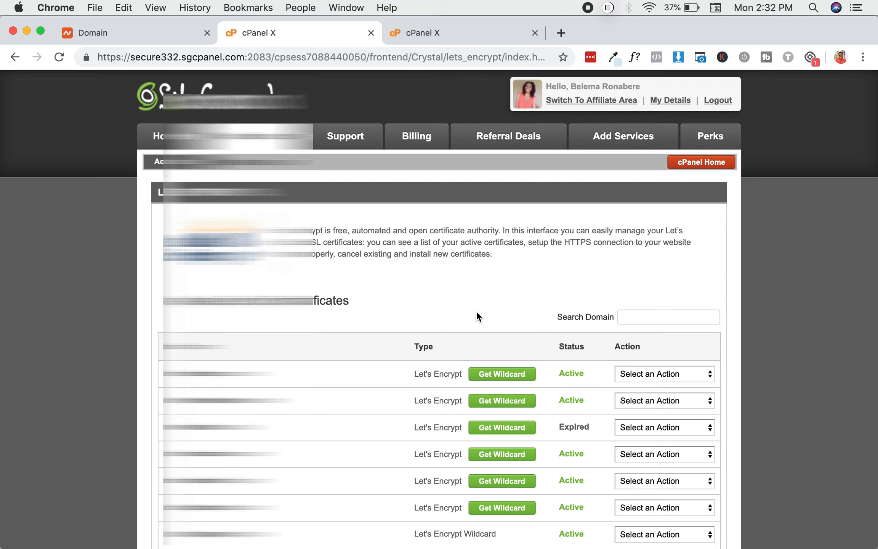
Install a standard Let's Encrypt SSL certificate for foreverythingcopy.com and close the confirmation.
{"action": "scroll", "coordinate": [476, 310], "scroll_direction": "down", "scroll_amount": 10}
{"action": "scroll", "coordinate": [476, 316], "scroll_direction": "down", "scroll_amount": 2}
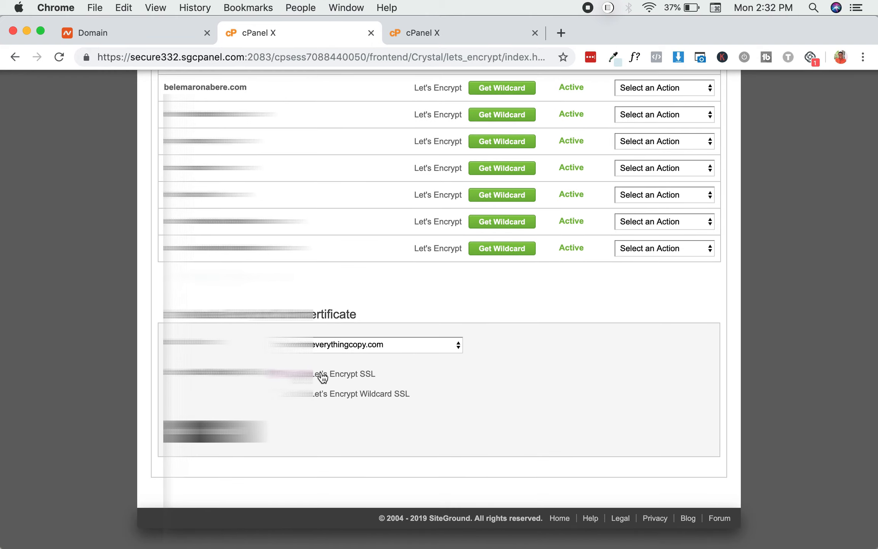
{"action": "left_click", "coordinate": [213, 431]}
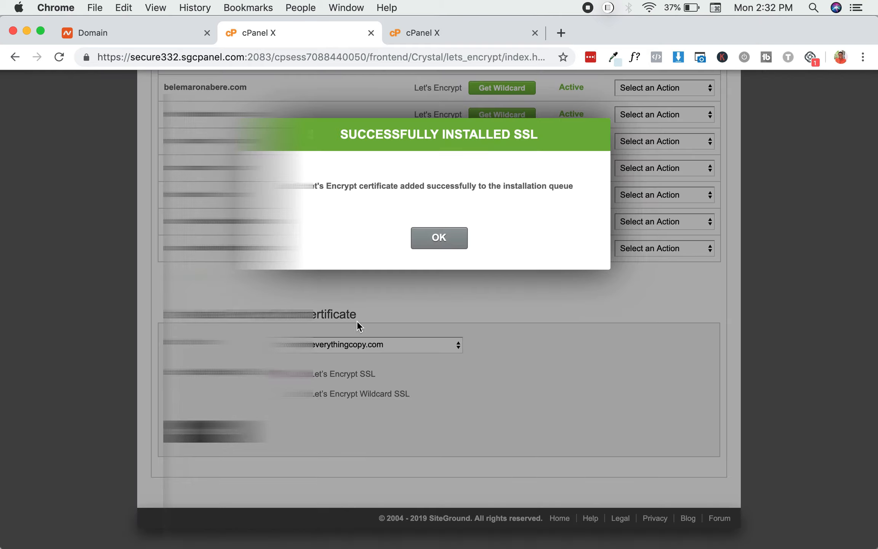
{"action": "left_click", "coordinate": [452, 242]}
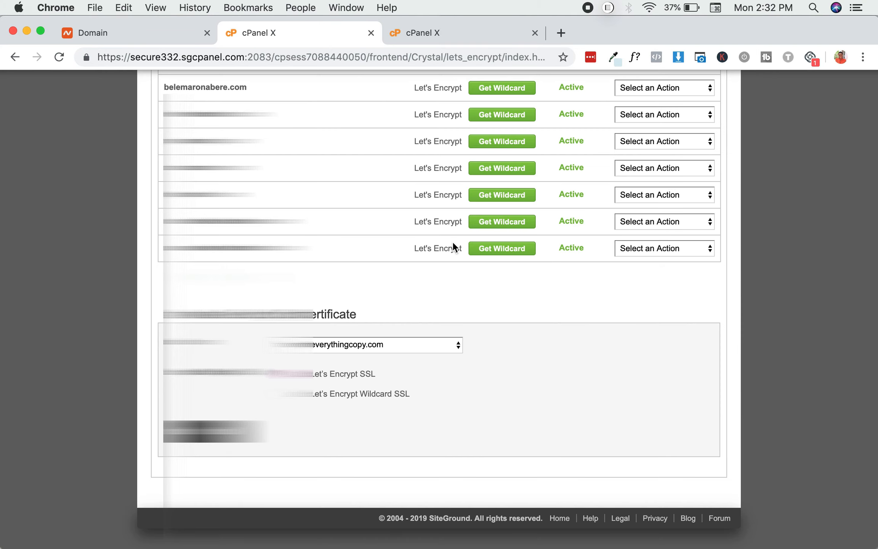
Reload the Let's Encrypt page and examine the certificate list for the foreverythingcopy.com entry.
{"action": "scroll", "coordinate": [452, 242], "scroll_direction": "up", "scroll_amount": 15}
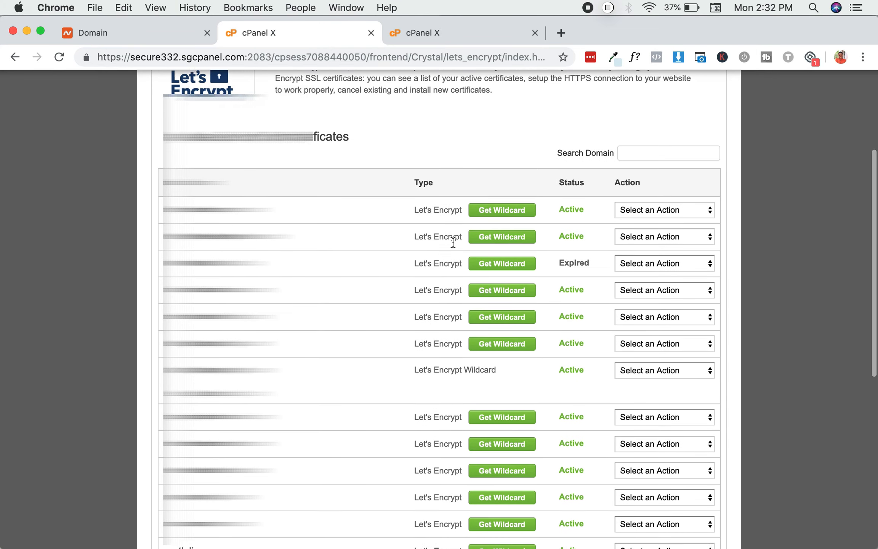
{"action": "scroll", "coordinate": [452, 241], "scroll_direction": "up", "scroll_amount": 5}
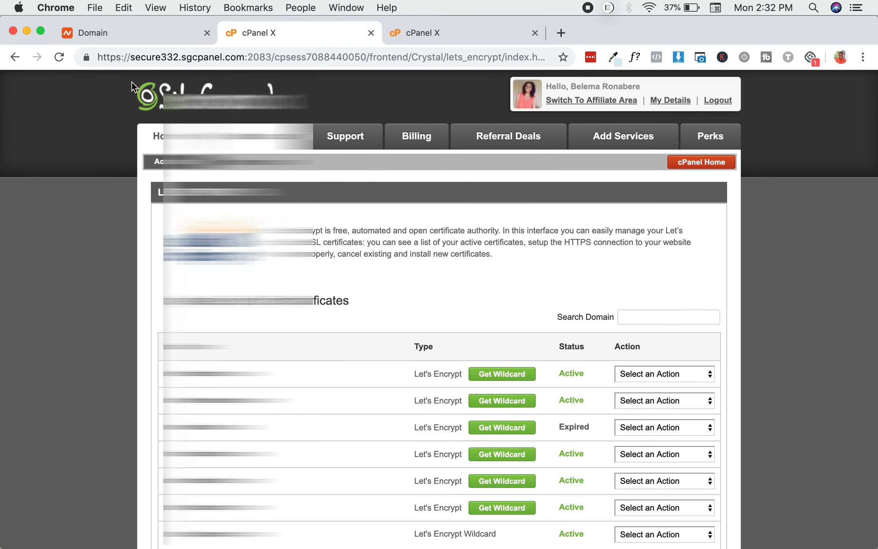
{"action": "left_click", "coordinate": [58, 61]}
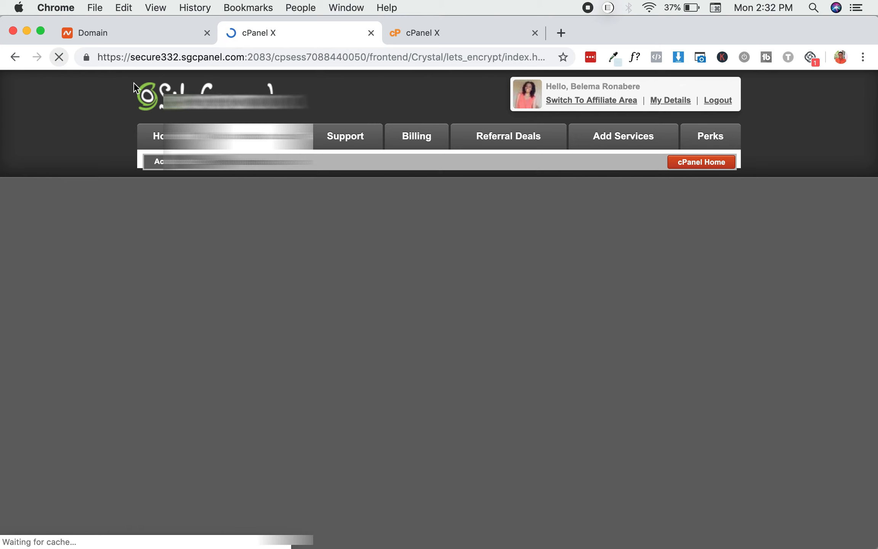
{"action": "scroll", "coordinate": [350, 238], "scroll_direction": "down", "scroll_amount": 10}
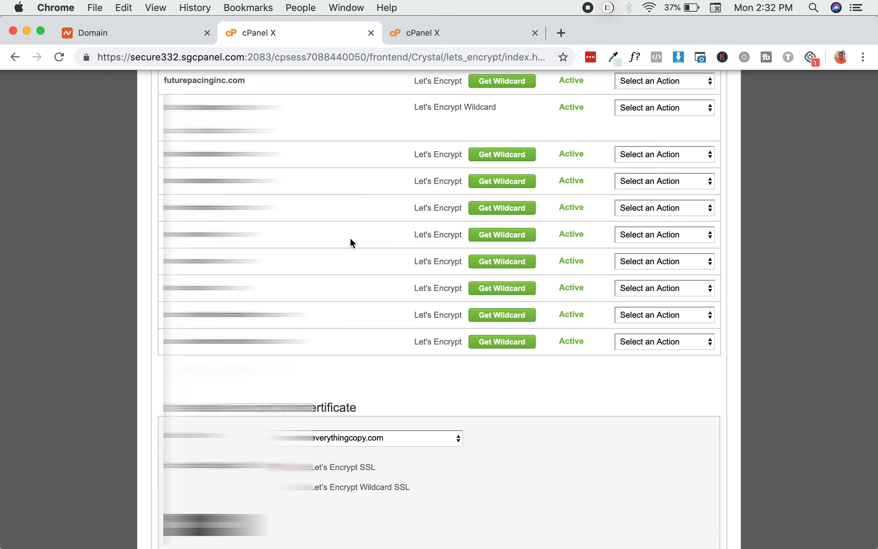
{"action": "scroll", "coordinate": [351, 239], "scroll_direction": "up", "scroll_amount": 2}
{"action": "scroll", "coordinate": [350, 242], "scroll_direction": "up", "scroll_amount": 5}
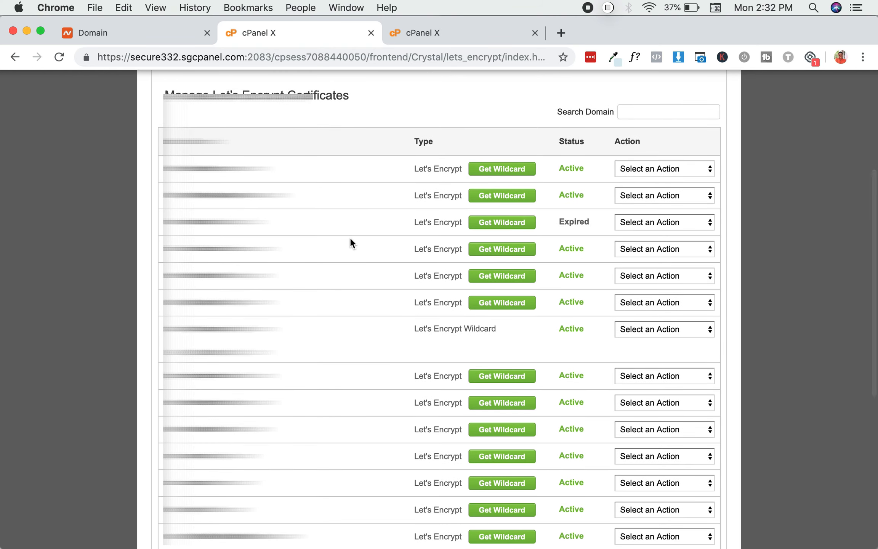
{"action": "scroll", "coordinate": [350, 237], "scroll_direction": "down", "scroll_amount": 10}
{"action": "scroll", "coordinate": [350, 240], "scroll_direction": "up", "scroll_amount": 6}
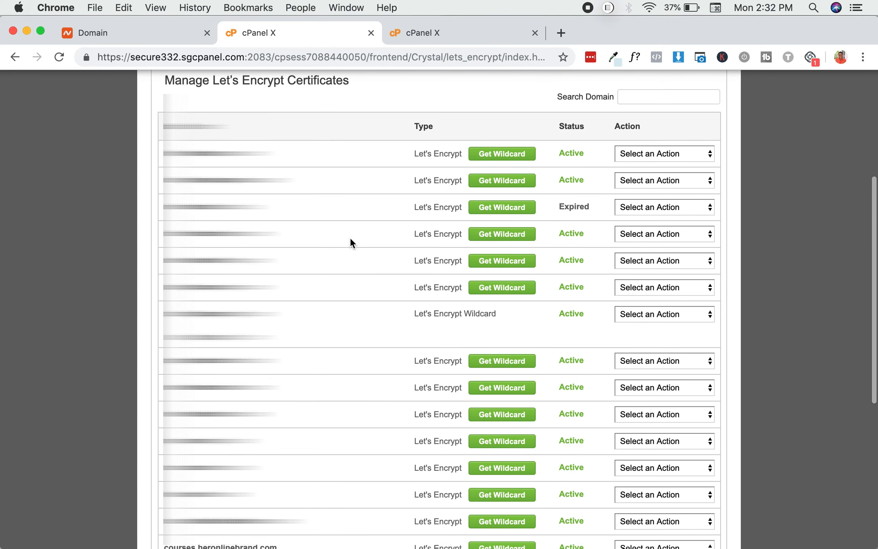
{"action": "scroll", "coordinate": [350, 241], "scroll_direction": "down", "scroll_amount": 3}
{"action": "scroll", "coordinate": [350, 242], "scroll_direction": "up", "scroll_amount": 1}
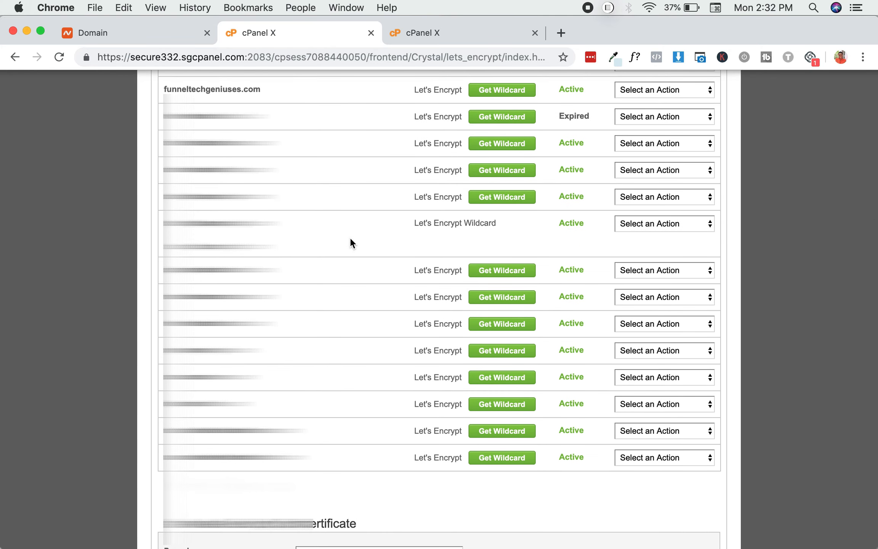
Install the standard Let's Encrypt SSL certificate for foreverythingcopy.com again and close the confirmation.
{"action": "scroll", "coordinate": [349, 242], "scroll_direction": "down", "scroll_amount": 5}
{"action": "left_click", "coordinate": [213, 491]}
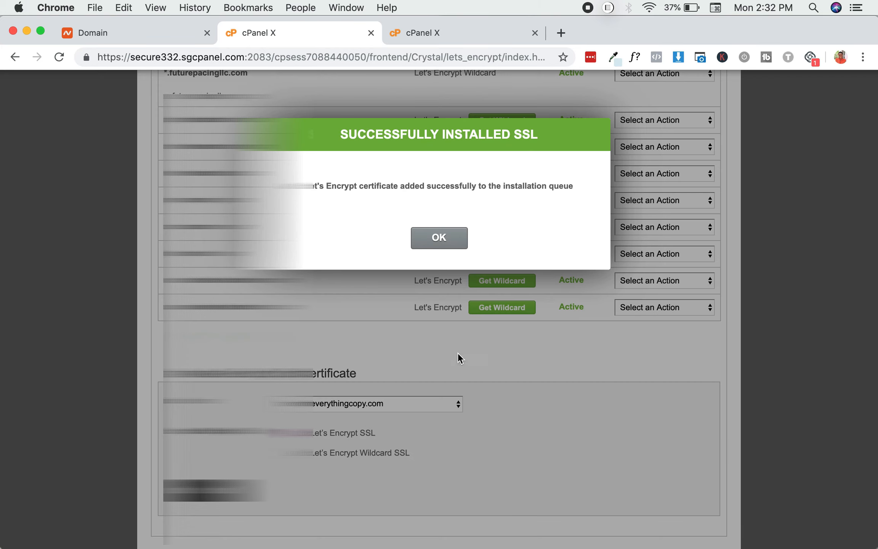
{"action": "left_click", "coordinate": [438, 240]}
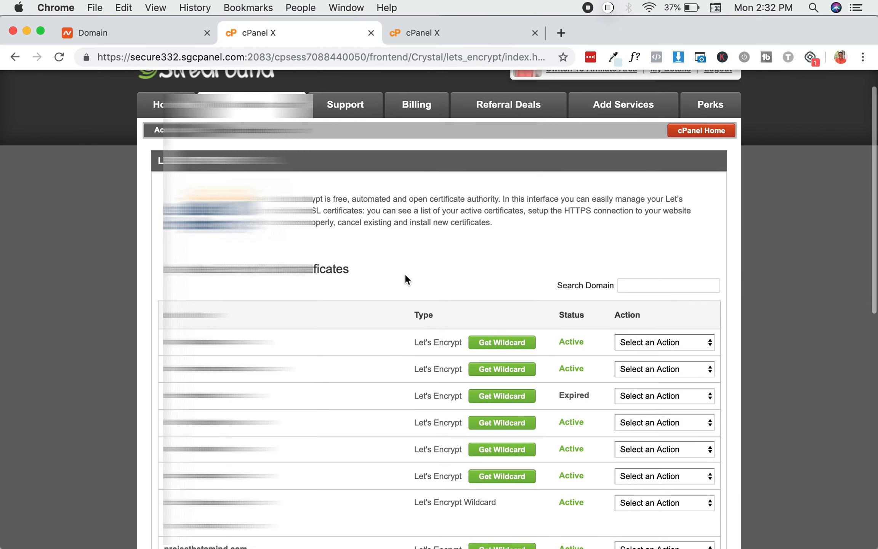
Refresh the Let's Encrypt page once more and check the managed certificates for the newly requested one.
{"action": "left_click", "coordinate": [61, 60]}
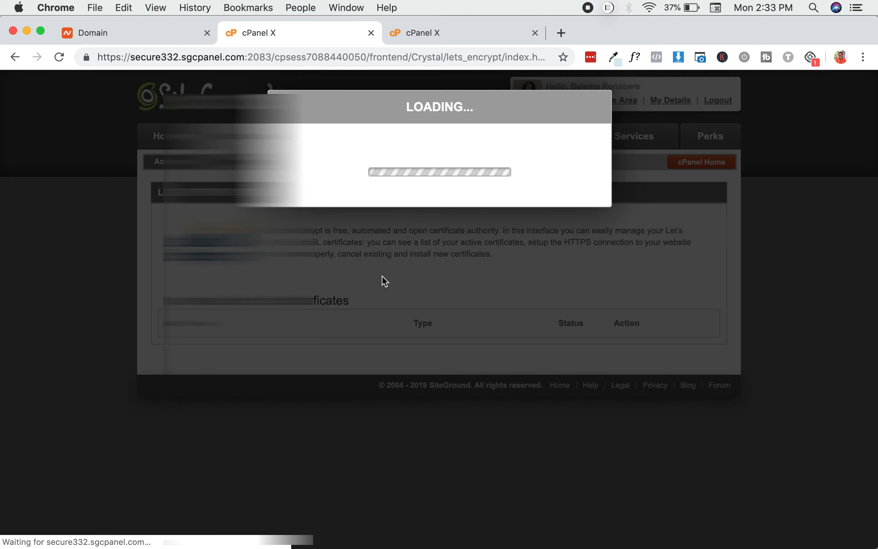
{"action": "scroll", "coordinate": [383, 275], "scroll_direction": "down", "scroll_amount": 9}
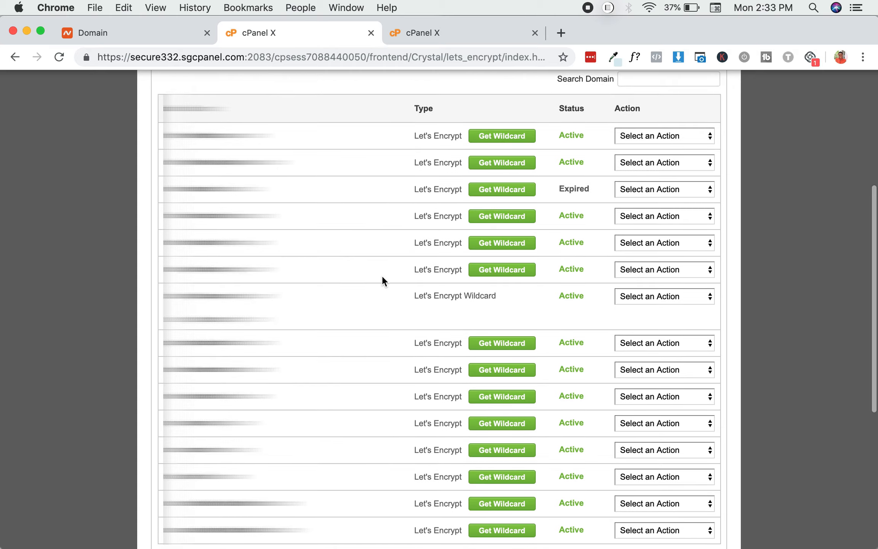
{"action": "scroll", "coordinate": [383, 277], "scroll_direction": "down", "scroll_amount": 2}
{"action": "scroll", "coordinate": [382, 278], "scroll_direction": "up", "scroll_amount": 8}
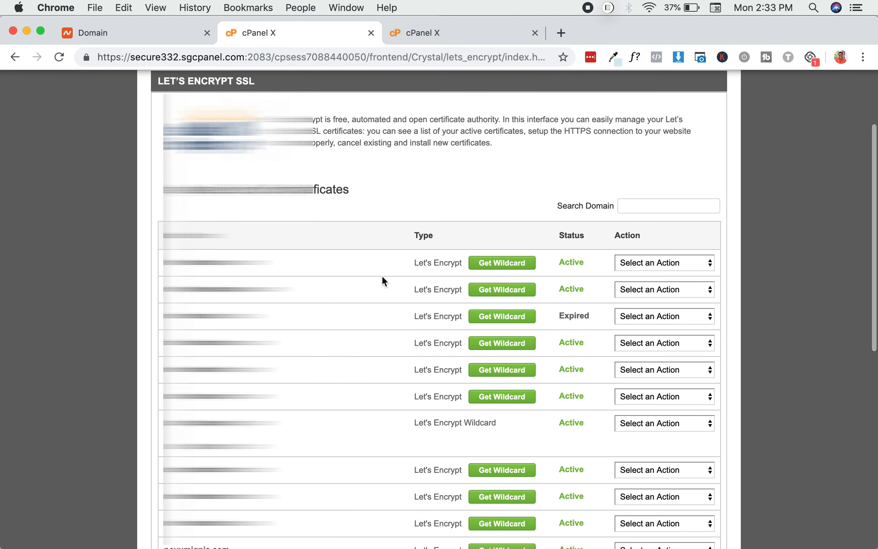
{"action": "scroll", "coordinate": [383, 281], "scroll_direction": "up", "scroll_amount": 3}
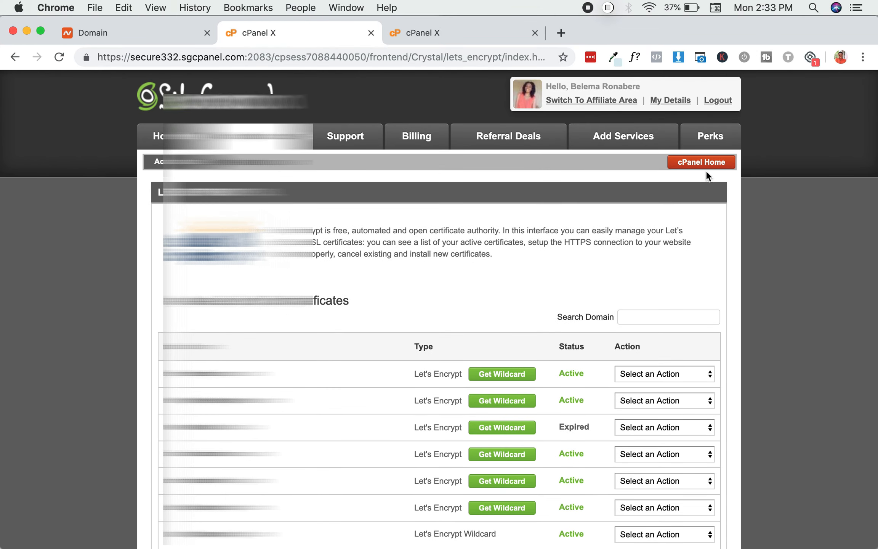
Return to the cPanel home page, close the extra cPanel browser tab, and open Softaculous from the autoinstallers.
{"action": "left_click", "coordinate": [706, 166]}
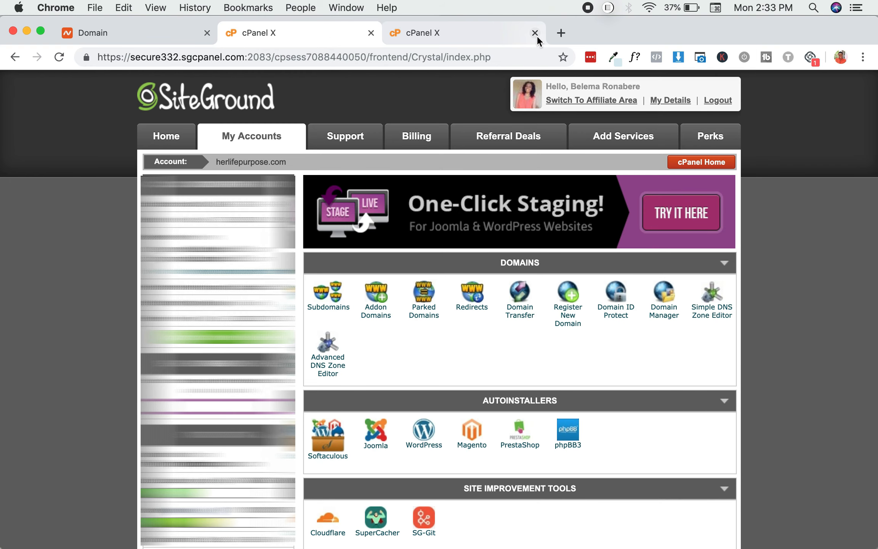
{"action": "left_click", "coordinate": [535, 33]}
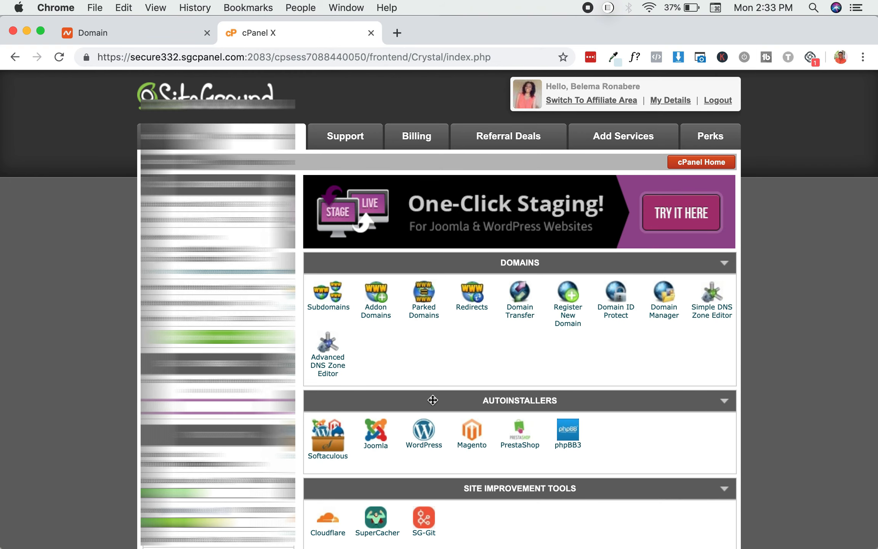
{"action": "scroll", "coordinate": [433, 404], "scroll_direction": "down", "scroll_amount": 3}
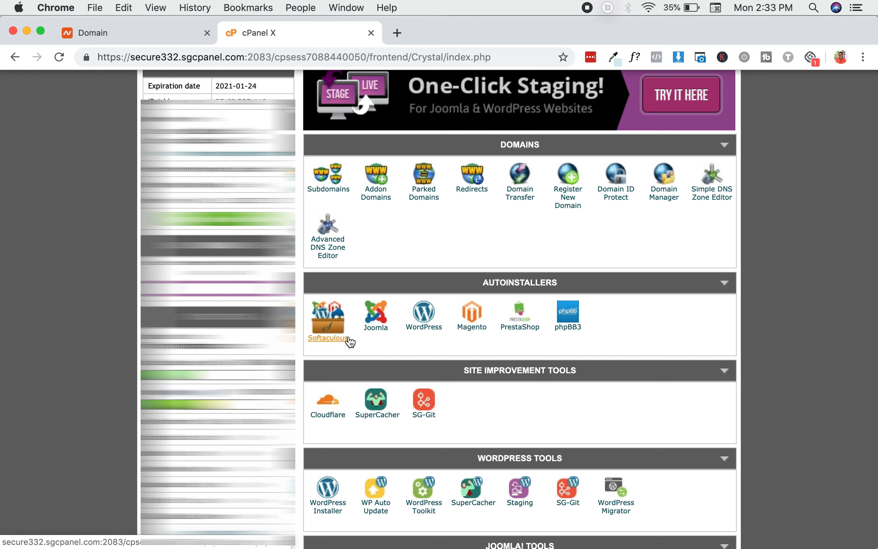
{"action": "left_click", "coordinate": [329, 333]}
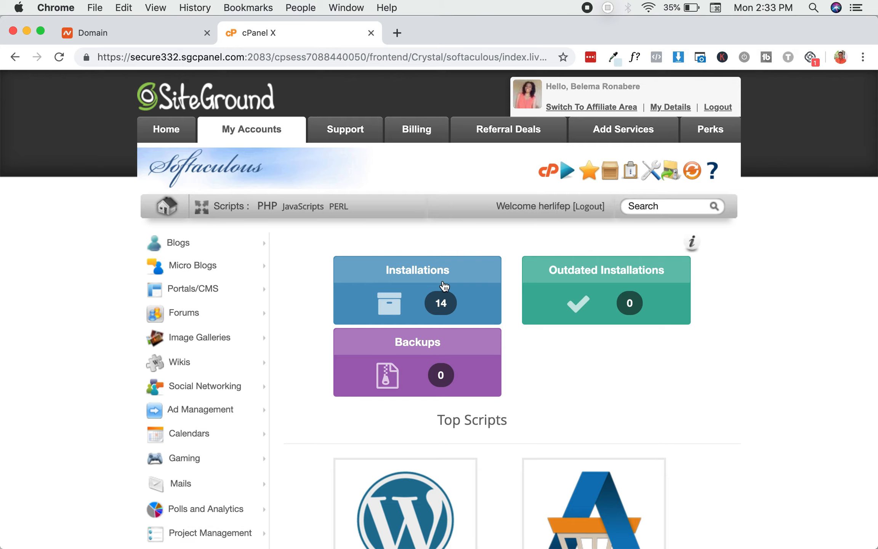
Start a WordPress installation from the Top Scripts in Softaculous.
{"action": "scroll", "coordinate": [544, 393], "scroll_direction": "down", "scroll_amount": 3}
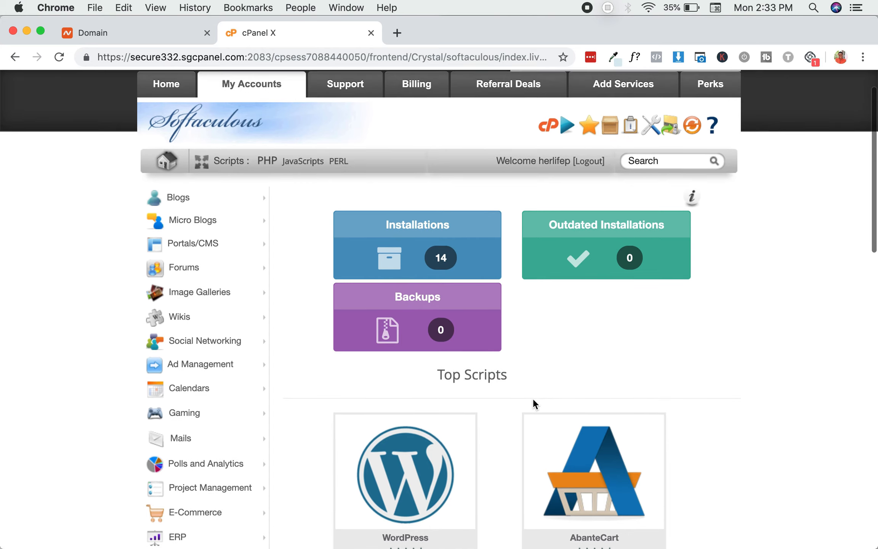
{"action": "scroll", "coordinate": [533, 399], "scroll_direction": "down", "scroll_amount": 3}
{"action": "mouse_move", "coordinate": [413, 440]}
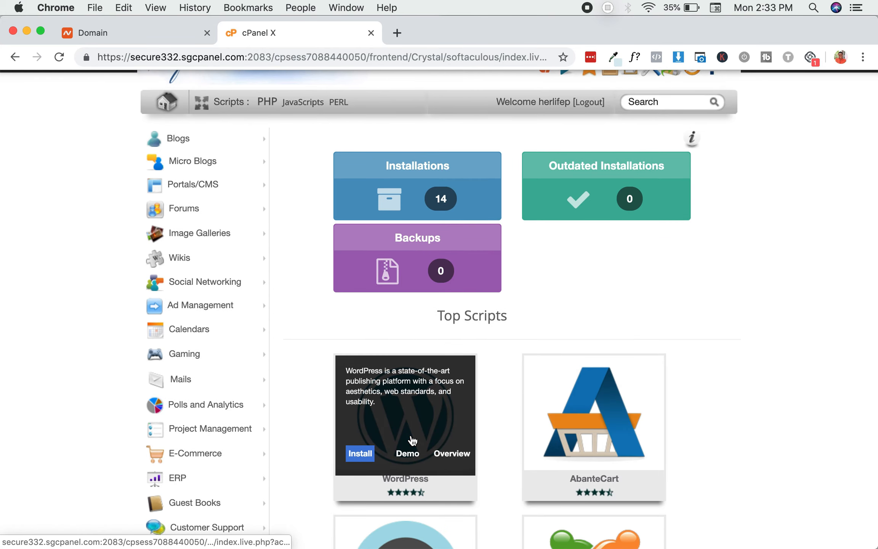
{"action": "left_click", "coordinate": [367, 454]}
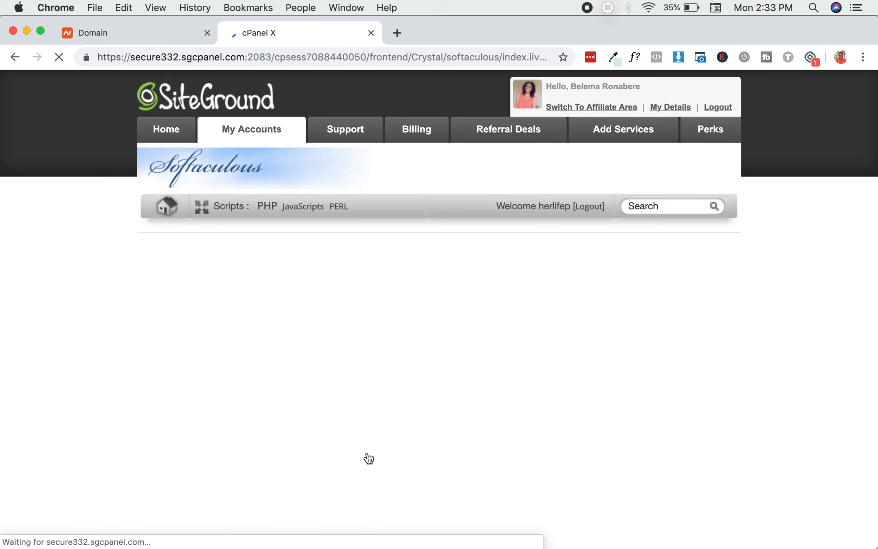
{"action": "scroll", "coordinate": [440, 383], "scroll_direction": "down", "scroll_amount": 5}
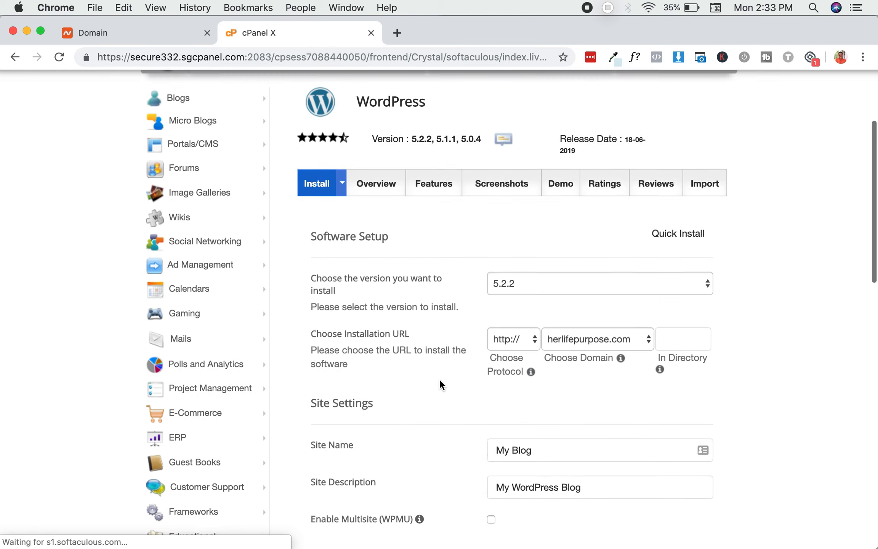
{"action": "left_click", "coordinate": [503, 286]}
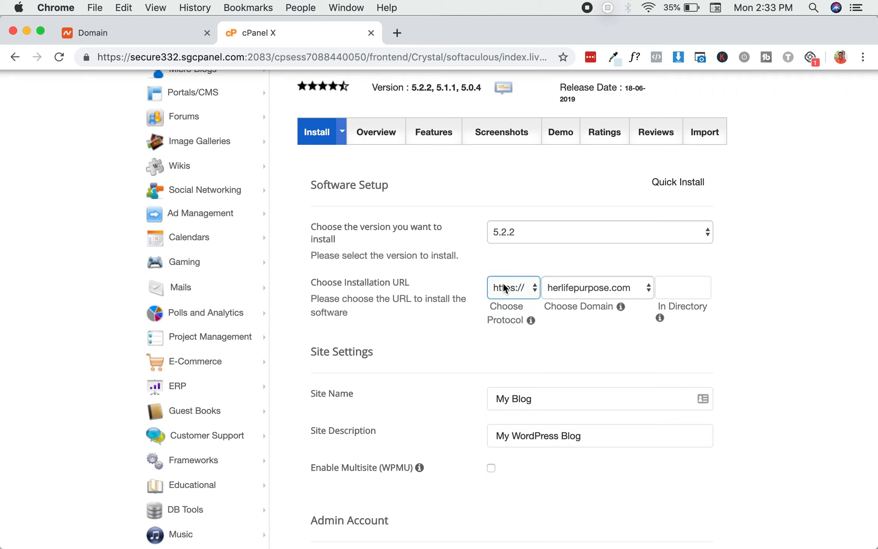
{"action": "left_click", "coordinate": [528, 225]}
{"action": "left_click", "coordinate": [527, 230]}
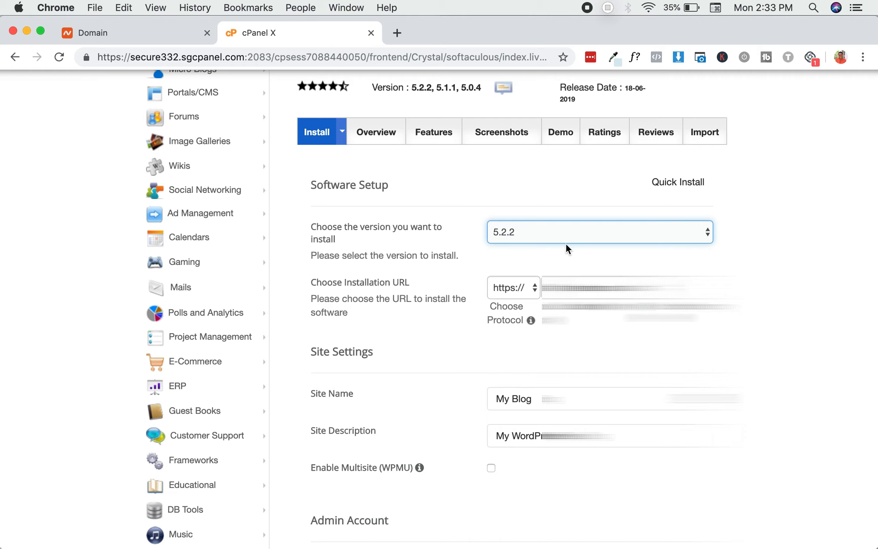
Choose foreverythingcopy.com as the installation domain and leave the directory empty.
{"action": "left_click", "coordinate": [549, 288]}
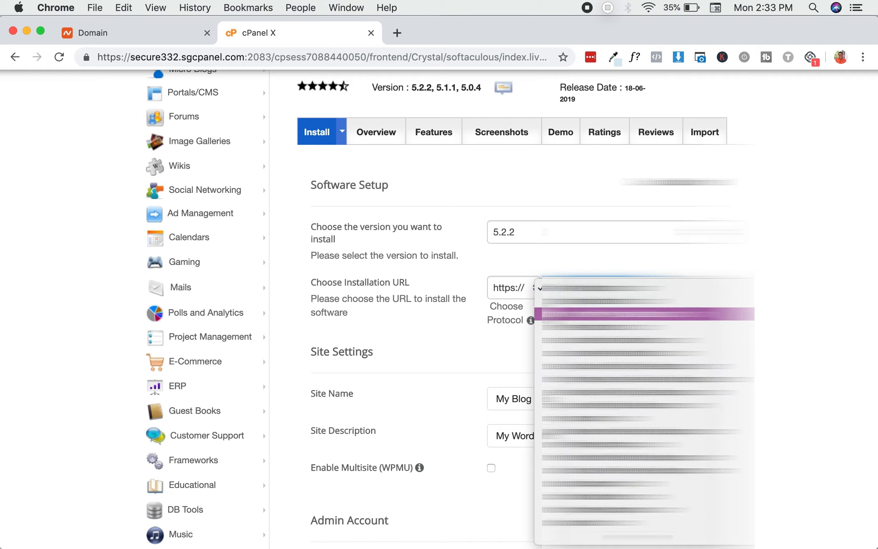
{"action": "scroll", "coordinate": [626, 471], "scroll_direction": "down", "scroll_amount": 4}
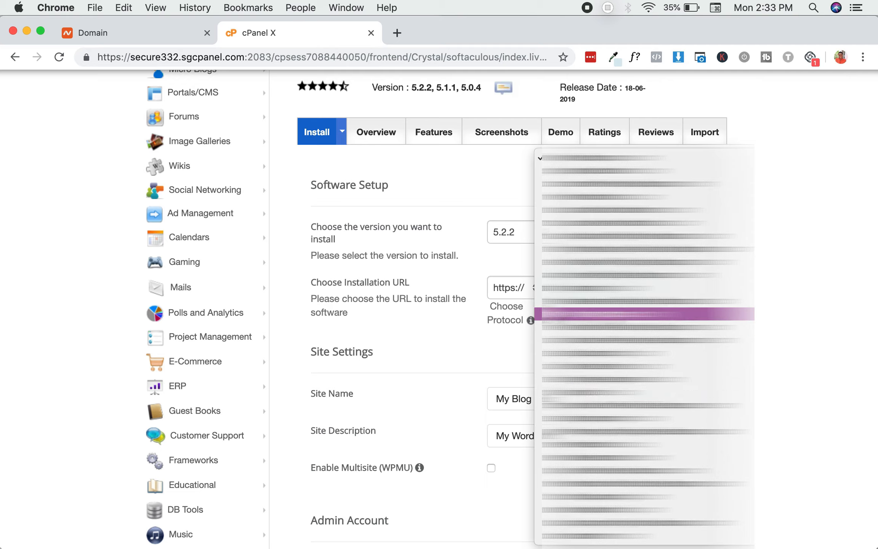
{"action": "left_click", "coordinate": [657, 314]}
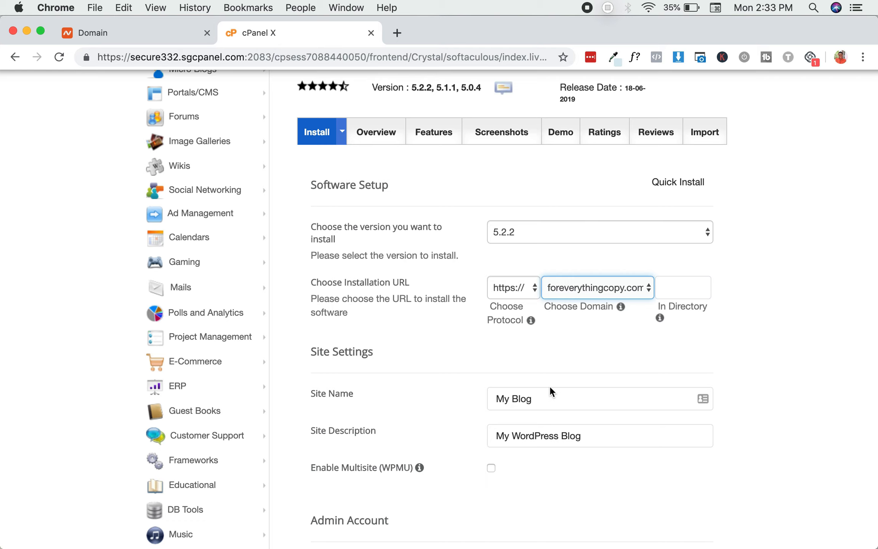
{"action": "scroll", "coordinate": [549, 386], "scroll_direction": "down", "scroll_amount": 1}
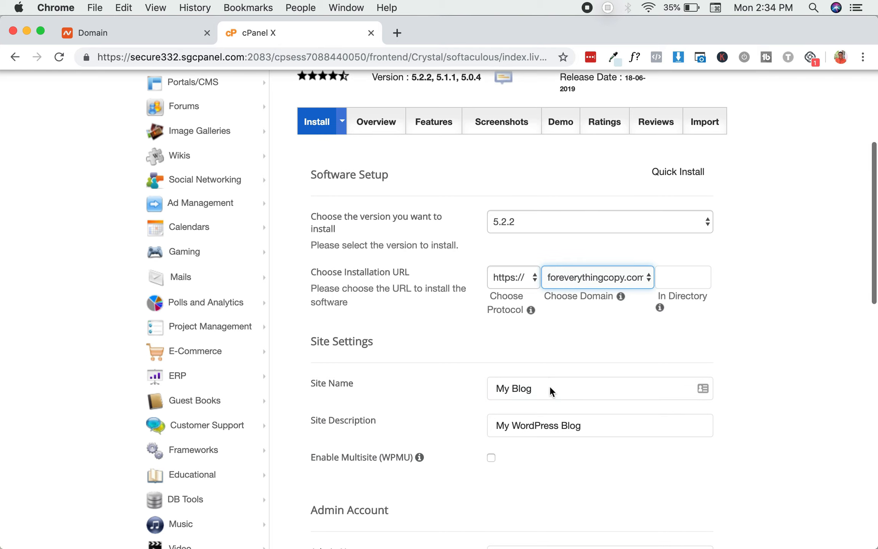
{"action": "left_click", "coordinate": [571, 326]}
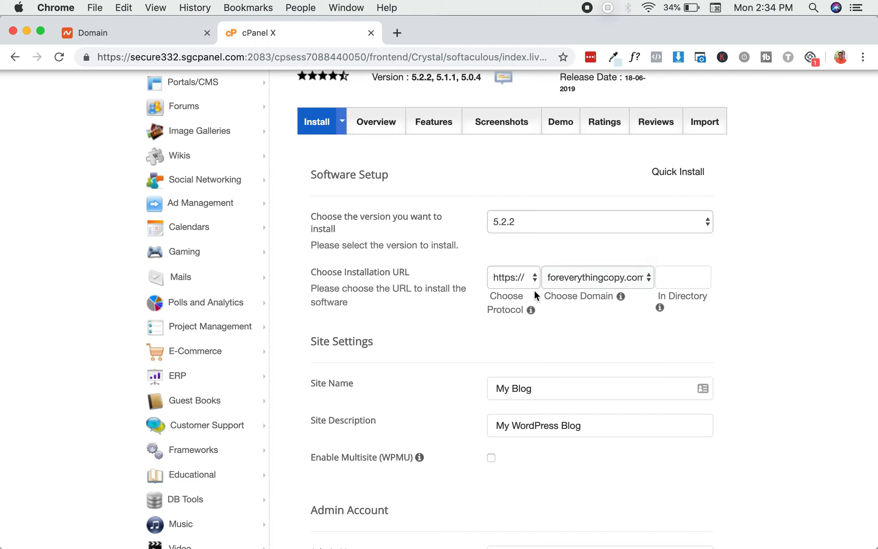
{"action": "left_click", "coordinate": [677, 280]}
Replace the default site name with "For Everything Copy".
{"action": "scroll", "coordinate": [594, 328], "scroll_direction": "down", "scroll_amount": 5}
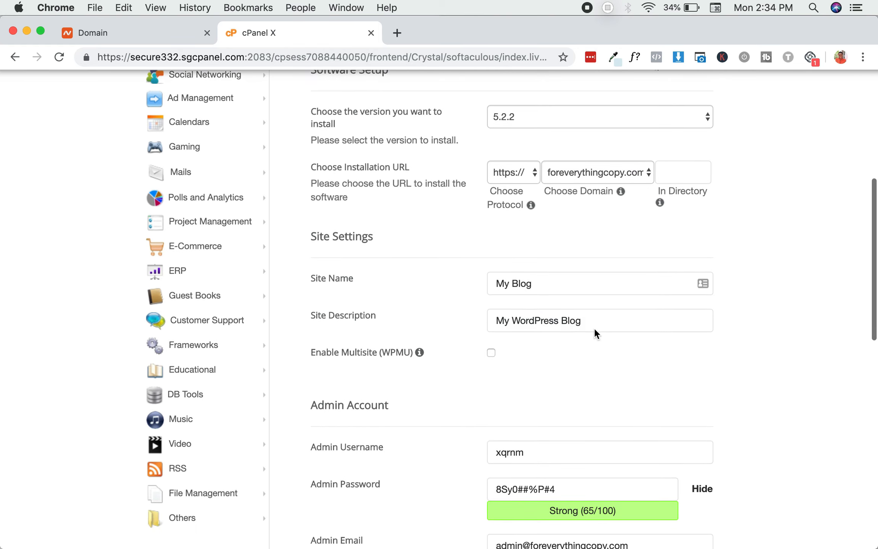
{"action": "left_click", "coordinate": [595, 282]}
{"action": "key", "text": "super+a"}
{"action": "key", "text": "BackSpace"}
{"action": "type", "text": "For"}
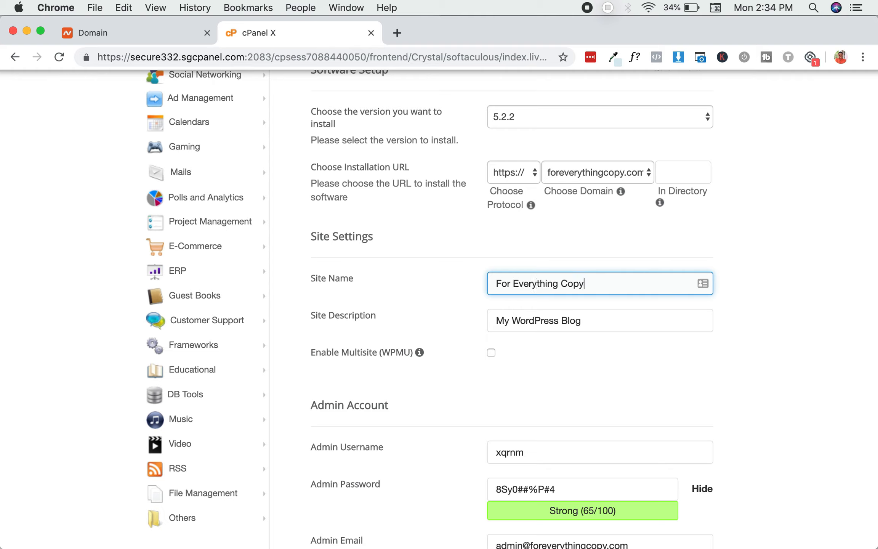
Replace the default site description with "Copywriting Services for Coaches and Course Creators".
{"action": "left_click", "coordinate": [598, 319]}
{"action": "key", "text": "super+a"}
{"action": "key", "text": "BackSpace"}
{"action": "type", "text": "Cop"}
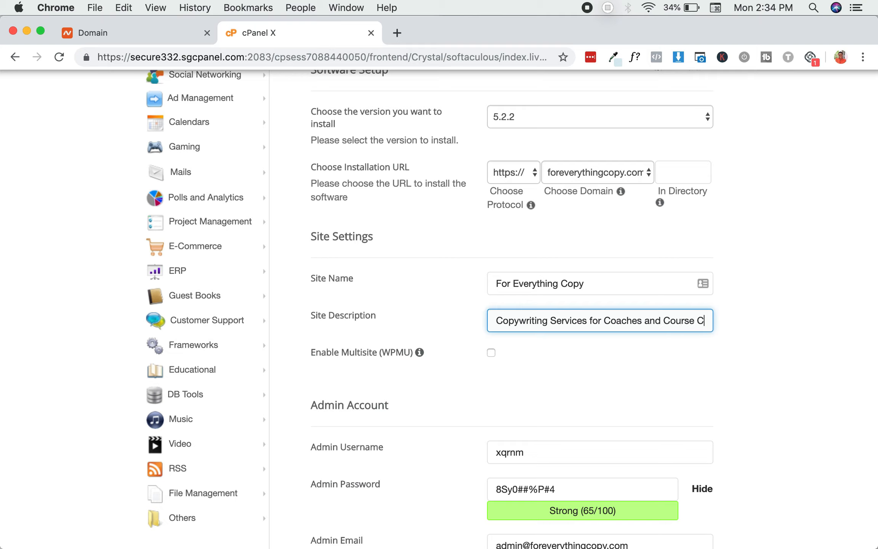
{"action": "type", "text": "reators"}
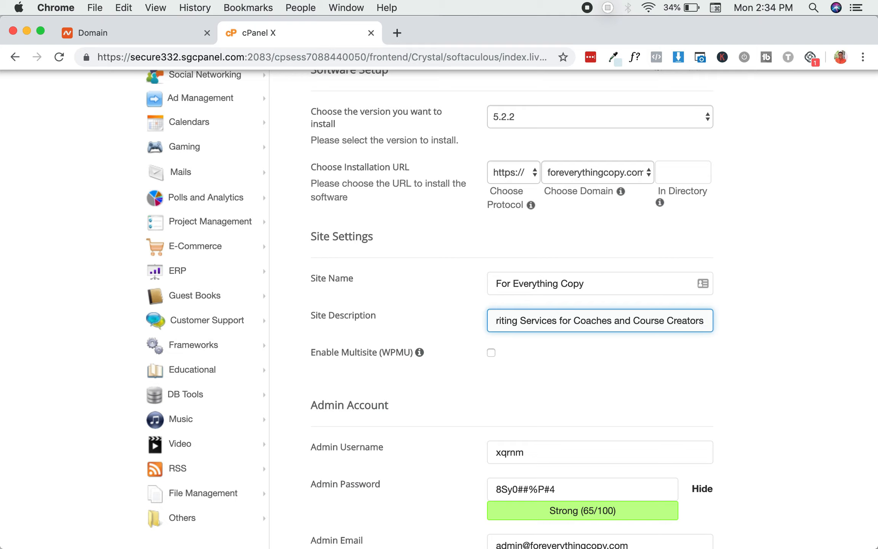
Set the WordPress admin username to everythingcopy.
{"action": "left_click", "coordinate": [530, 452]}
{"action": "scroll", "coordinate": [532, 450], "scroll_direction": "down", "scroll_amount": 3}
{"action": "double_click", "coordinate": [532, 364]}
{"action": "type", "text": "everythingc"}
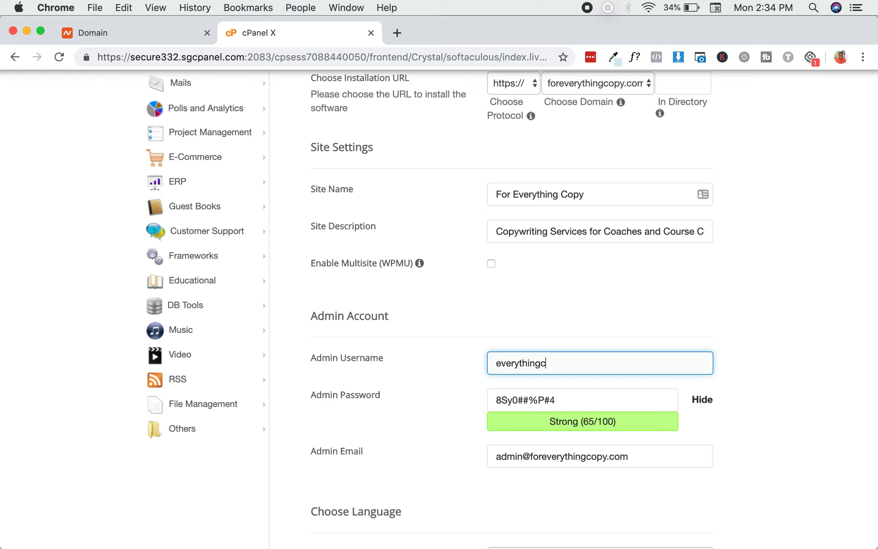
{"action": "type", "text": "opy"}
Replace the WordPress admin password with a new one generated by the LastPass password manager.
{"action": "left_click", "coordinate": [544, 402]}
{"action": "key", "text": "super+a"}
{"action": "key", "text": "BackSpace"}
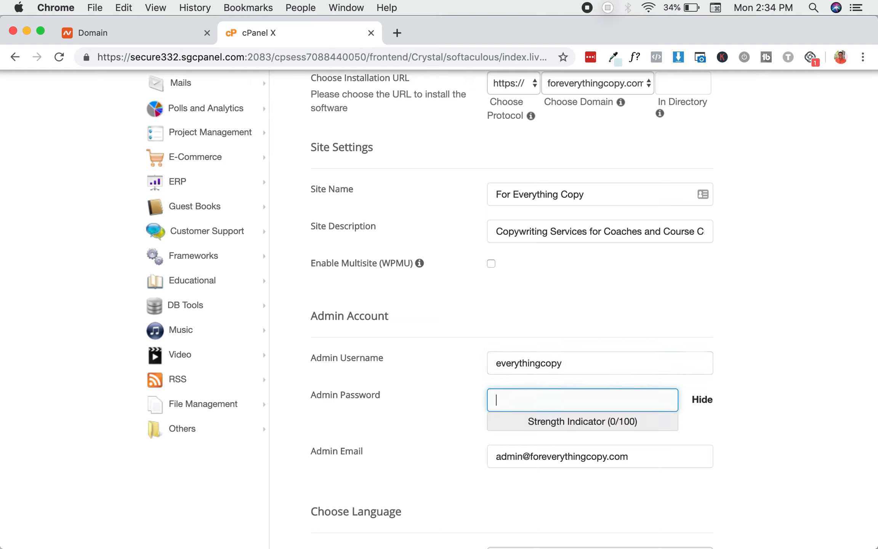
{"action": "left_click", "coordinate": [591, 57]}
{"action": "left_click", "coordinate": [591, 61]}
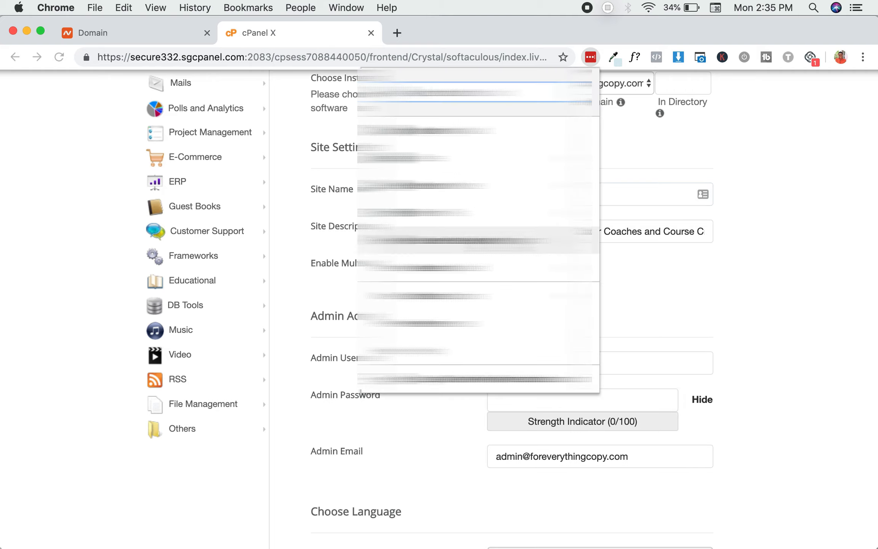
{"action": "left_click", "coordinate": [499, 244]}
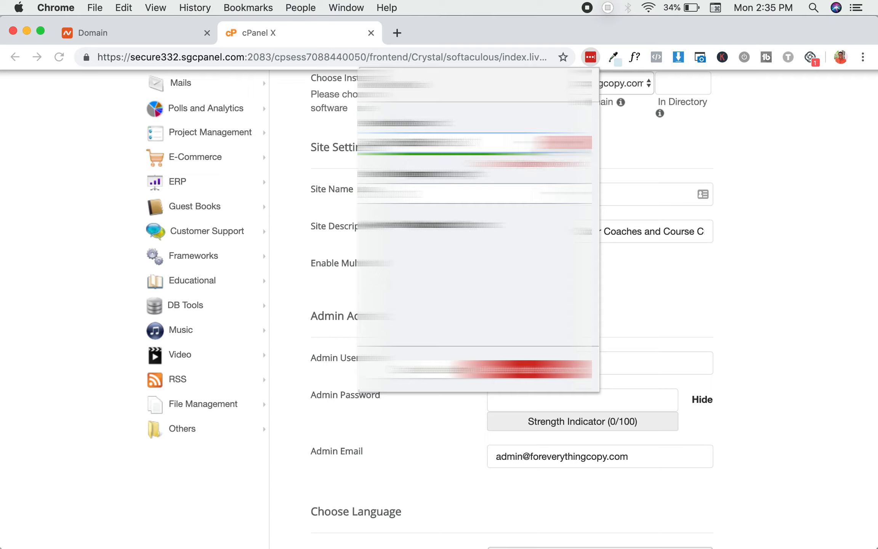
{"action": "left_click", "coordinate": [534, 166]}
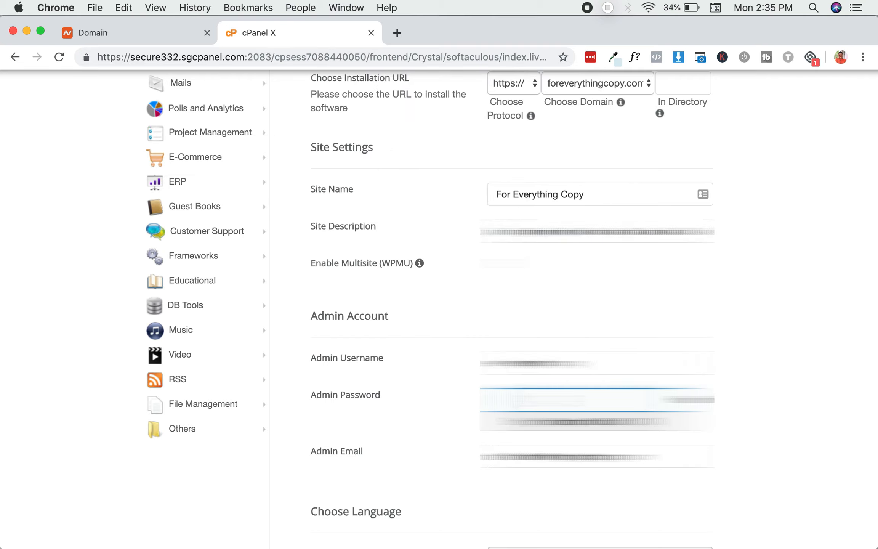
Replace the default admin email with the site owner's email address.
{"action": "scroll", "coordinate": [511, 305], "scroll_direction": "down", "scroll_amount": 2}
{"action": "left_click", "coordinate": [629, 393]}
{"action": "key", "text": "super+a"}
{"action": "type", "text": "......"}
{"action": "key", "text": "super+a"}
{"action": "key", "text": "BackSpace"}
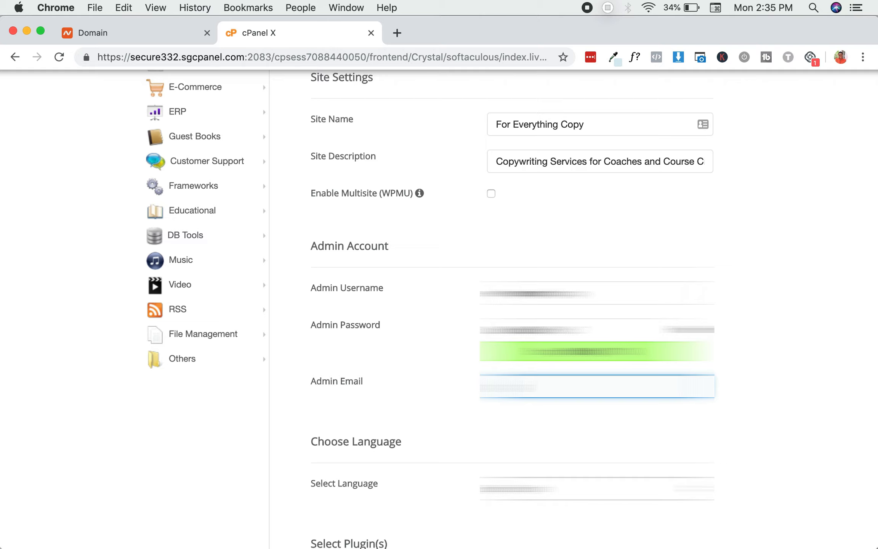
{"action": "type", "text": "......"}
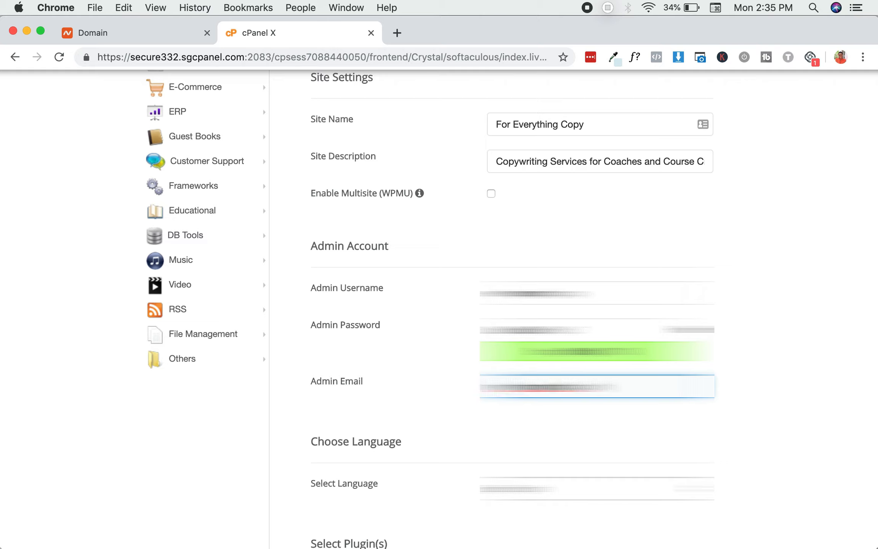
{"action": "type", "text": "..."}
Enable the Classic Editor plugin for the WordPress installation.
{"action": "scroll", "coordinate": [438, 304], "scroll_direction": "down", "scroll_amount": 10}
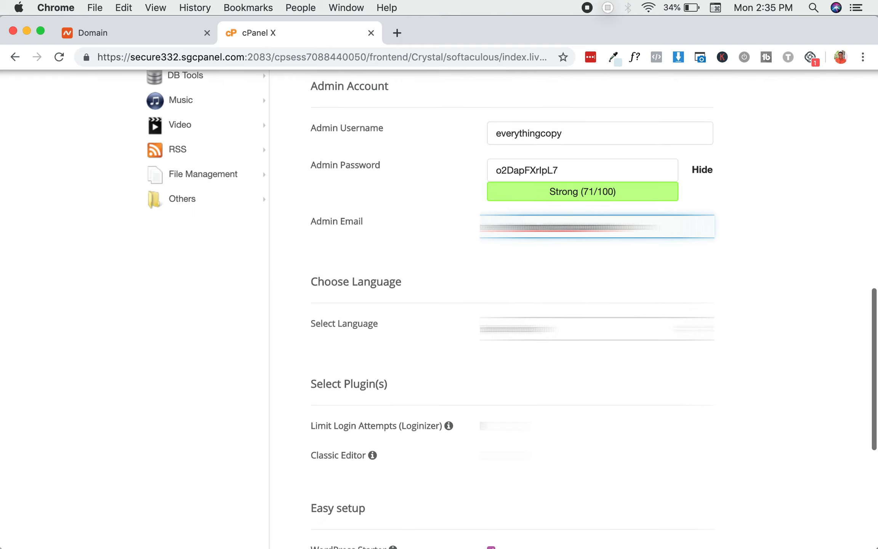
{"action": "left_click", "coordinate": [491, 366]}
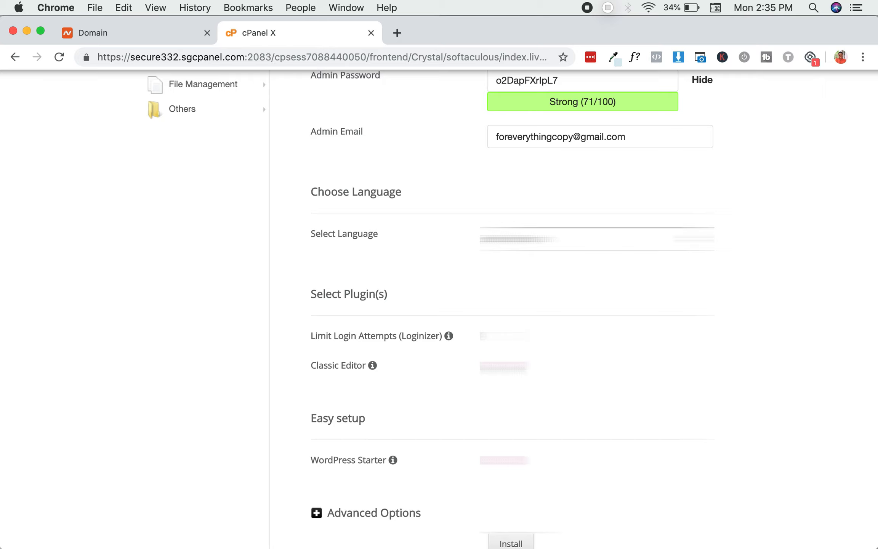
Expand the advanced options to check the database name, table prefix and backup location, and collapse them again.
{"action": "scroll", "coordinate": [512, 309], "scroll_direction": "down", "scroll_amount": 3}
{"action": "left_click", "coordinate": [367, 433]}
{"action": "scroll", "coordinate": [367, 434], "scroll_direction": "down", "scroll_amount": 7}
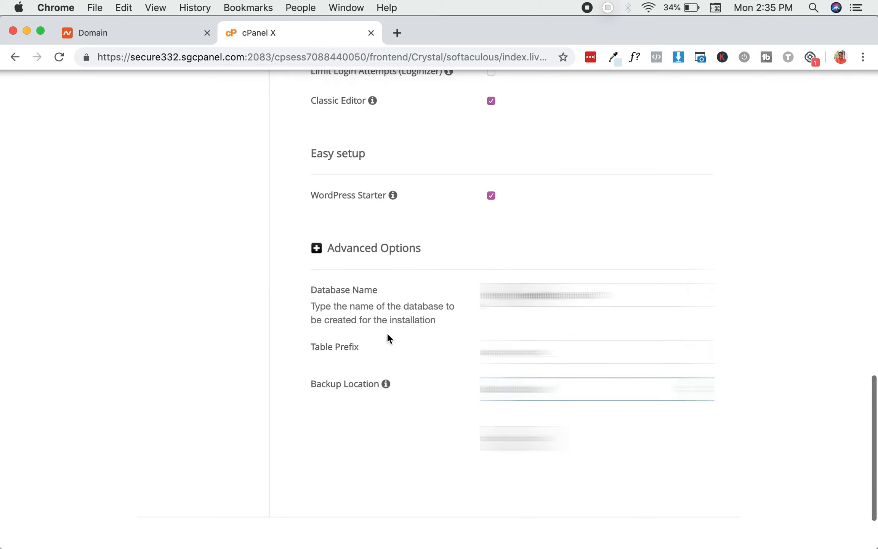
{"action": "left_click", "coordinate": [379, 253]}
Review the completed installation form and start installing WordPress.
{"action": "scroll", "coordinate": [434, 230], "scroll_direction": "up", "scroll_amount": 15}
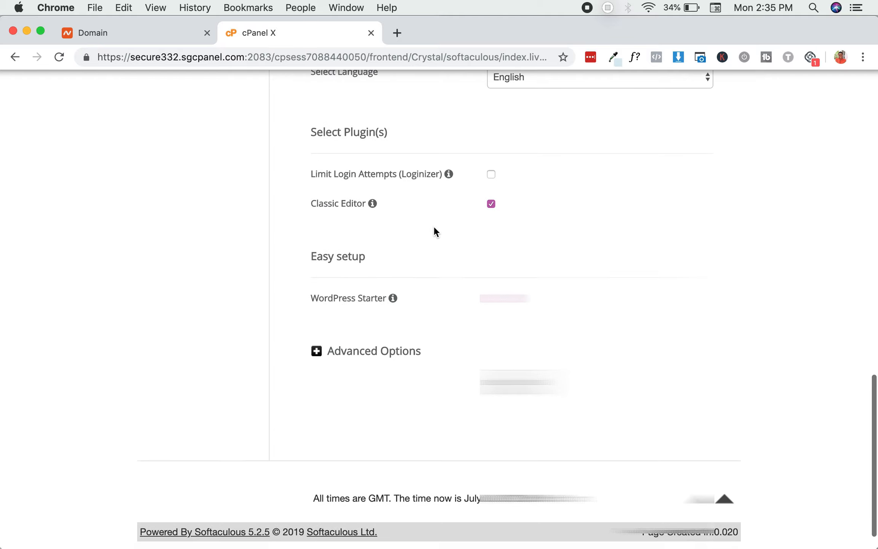
{"action": "scroll", "coordinate": [434, 231], "scroll_direction": "up", "scroll_amount": 8}
{"action": "scroll", "coordinate": [433, 230], "scroll_direction": "down", "scroll_amount": 13}
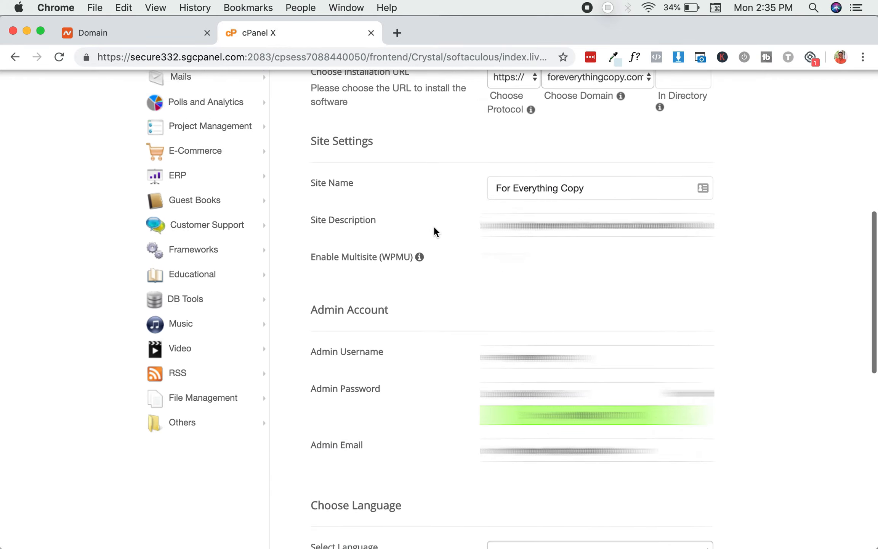
{"action": "scroll", "coordinate": [435, 232], "scroll_direction": "down", "scroll_amount": 5}
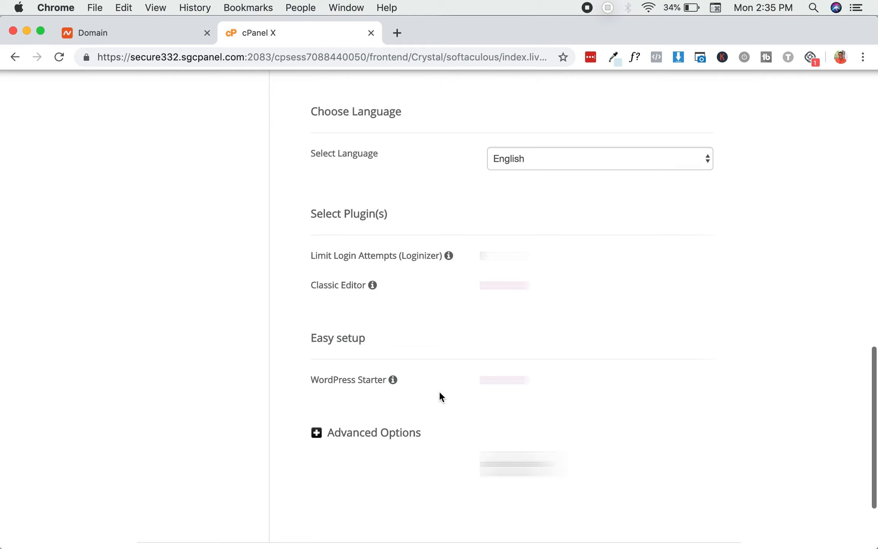
{"action": "scroll", "coordinate": [437, 392], "scroll_direction": "up", "scroll_amount": 6}
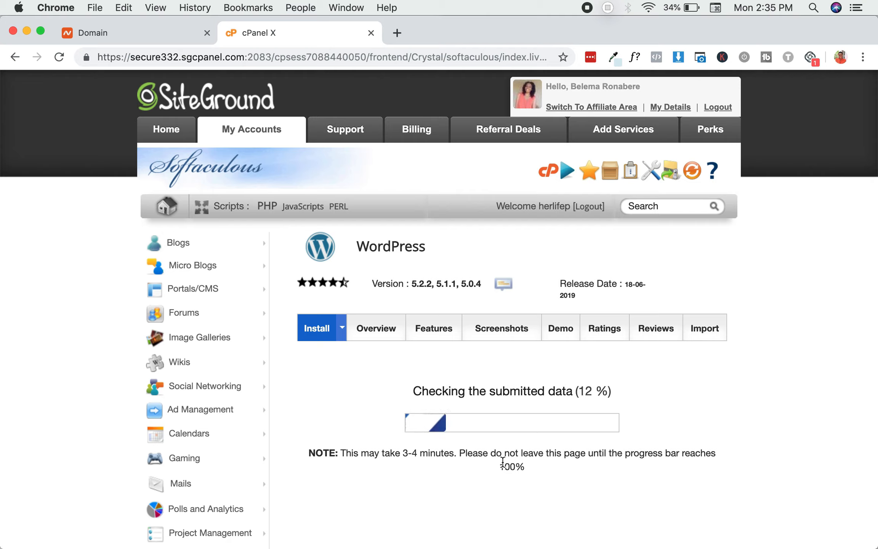
{"action": "mouse_move", "coordinate": [499, 545]}
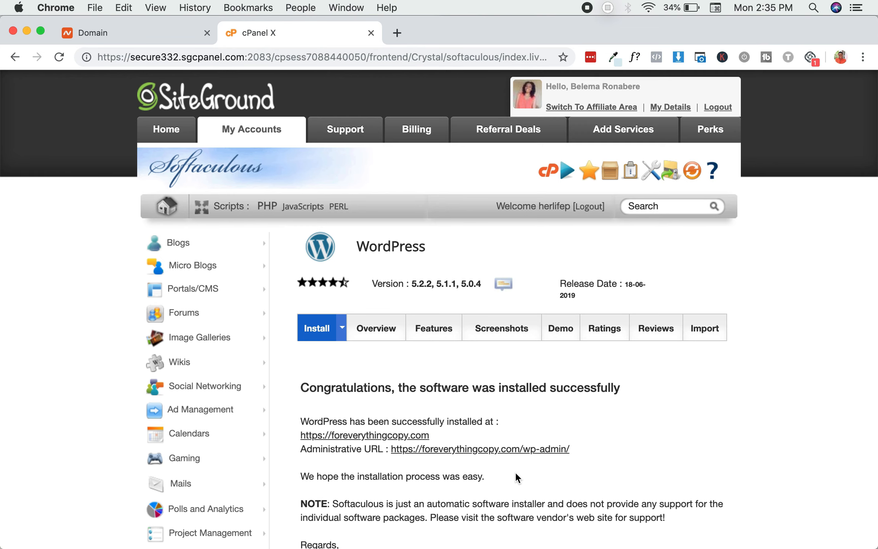
Open the new site's wp-admin address and check the security details of its connection.
{"action": "scroll", "coordinate": [515, 472], "scroll_direction": "down", "scroll_amount": 3}
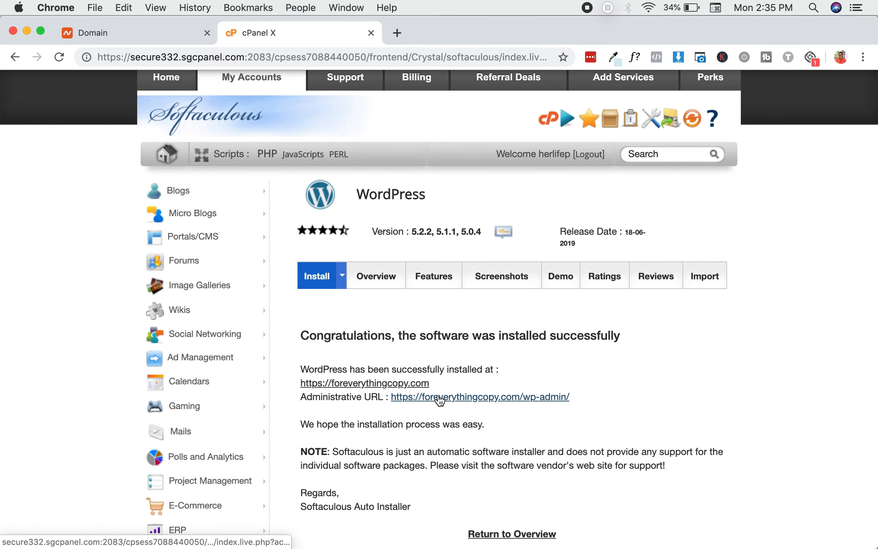
{"action": "scroll", "coordinate": [427, 431], "scroll_direction": "down", "scroll_amount": 4}
{"action": "scroll", "coordinate": [428, 431], "scroll_direction": "up", "scroll_amount": 4}
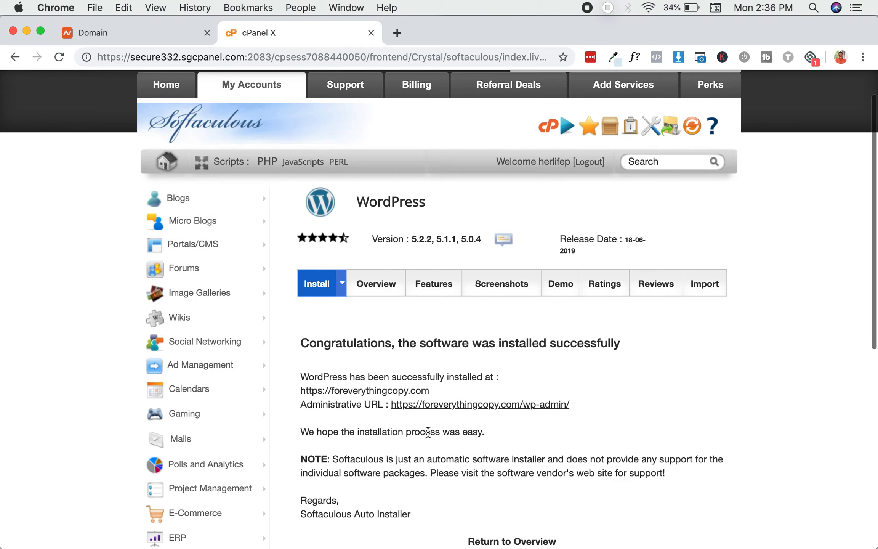
{"action": "left_click", "coordinate": [473, 403]}
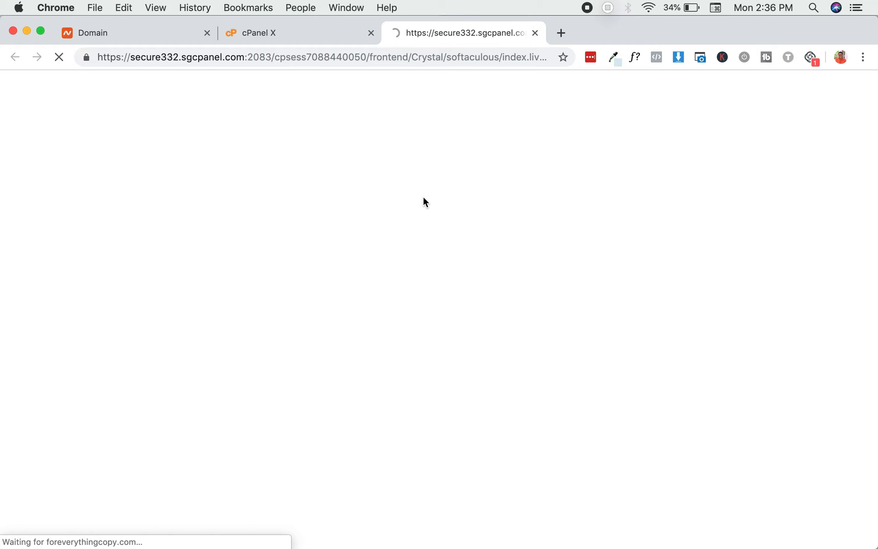
{"action": "left_click", "coordinate": [87, 58]}
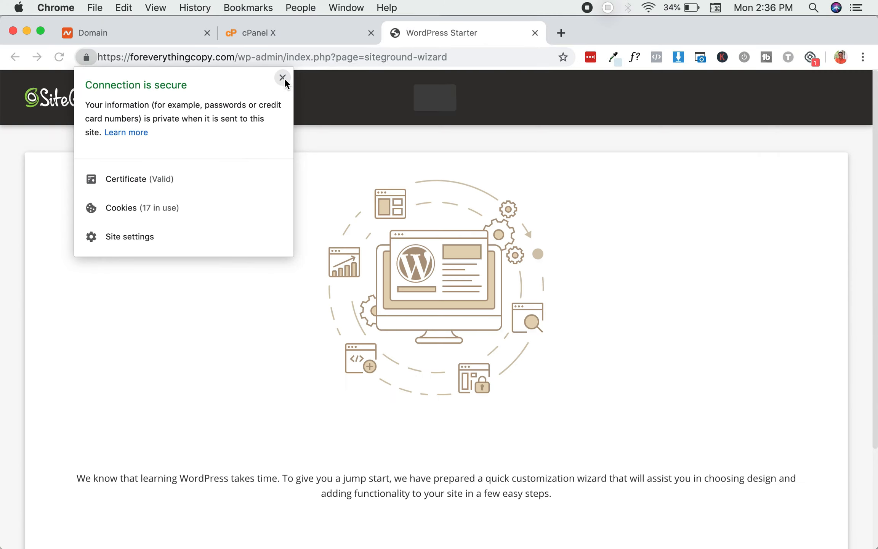
{"action": "left_click", "coordinate": [283, 77]}
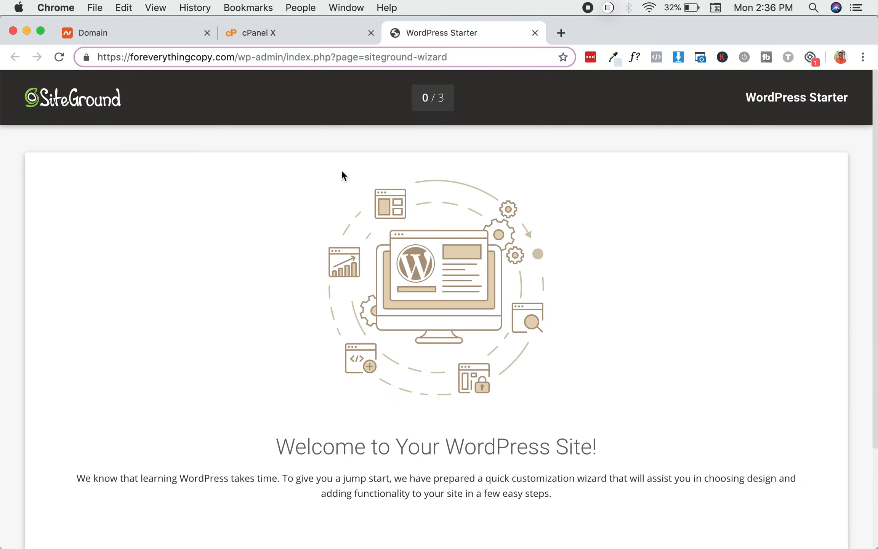
Read the WordPress Starter welcome page and start the customization wizard.
{"action": "scroll", "coordinate": [306, 256], "scroll_direction": "down", "scroll_amount": 3}
{"action": "scroll", "coordinate": [306, 255], "scroll_direction": "up", "scroll_amount": 3}
{"action": "scroll", "coordinate": [307, 257], "scroll_direction": "down", "scroll_amount": 3}
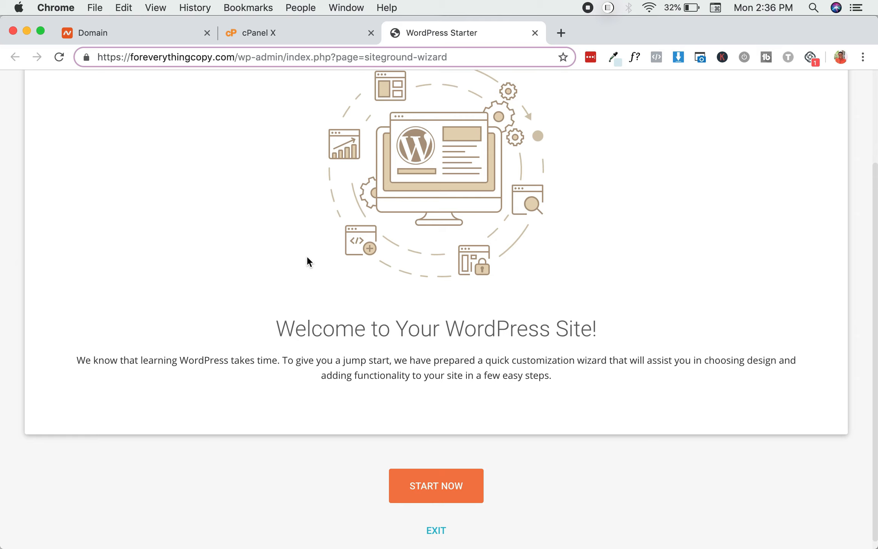
{"action": "scroll", "coordinate": [307, 257], "scroll_direction": "up", "scroll_amount": 3}
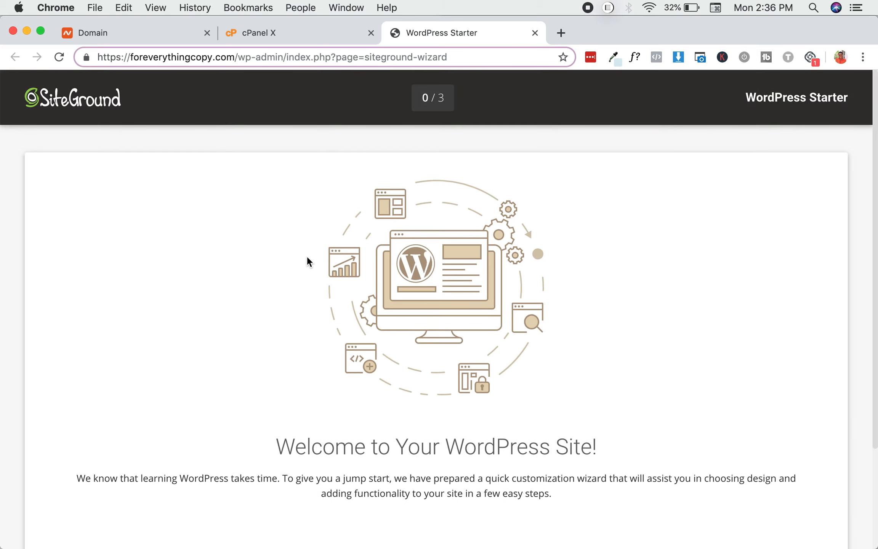
{"action": "scroll", "coordinate": [306, 261], "scroll_direction": "down", "scroll_amount": 3}
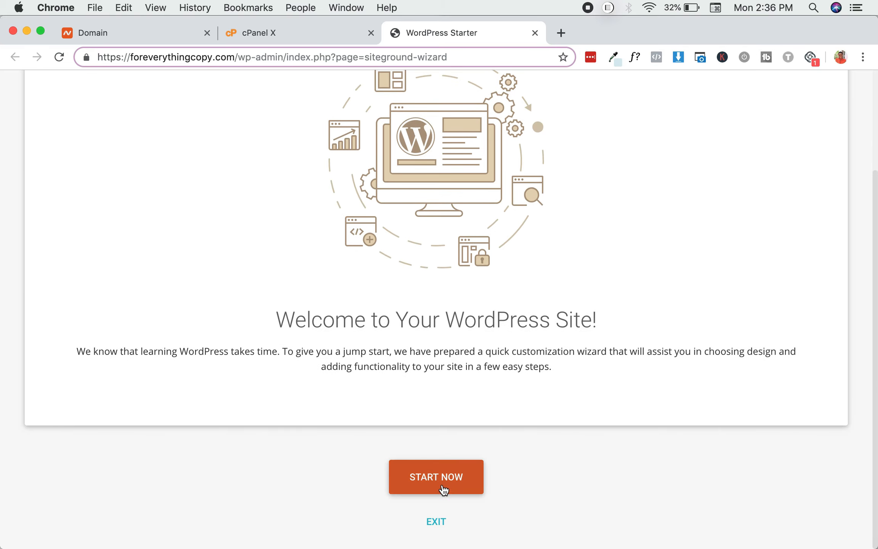
{"action": "left_click", "coordinate": [443, 489]}
Browse the free theme designs and continue the wizard without selecting one.
{"action": "scroll", "coordinate": [459, 348], "scroll_direction": "up", "scroll_amount": 2}
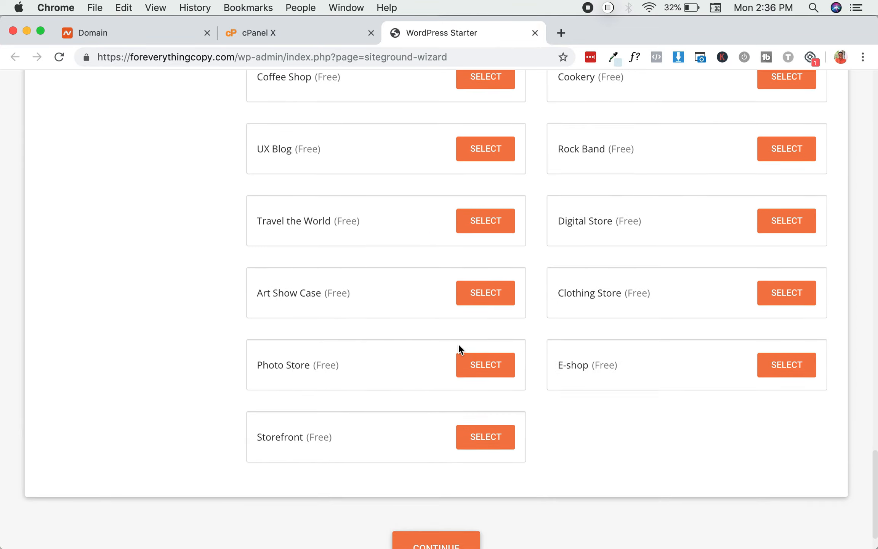
{"action": "scroll", "coordinate": [459, 346], "scroll_direction": "up", "scroll_amount": 15}
{"action": "scroll", "coordinate": [458, 343], "scroll_direction": "up", "scroll_amount": 5}
{"action": "scroll", "coordinate": [458, 349], "scroll_direction": "down", "scroll_amount": 15}
{"action": "scroll", "coordinate": [459, 344], "scroll_direction": "down", "scroll_amount": 15}
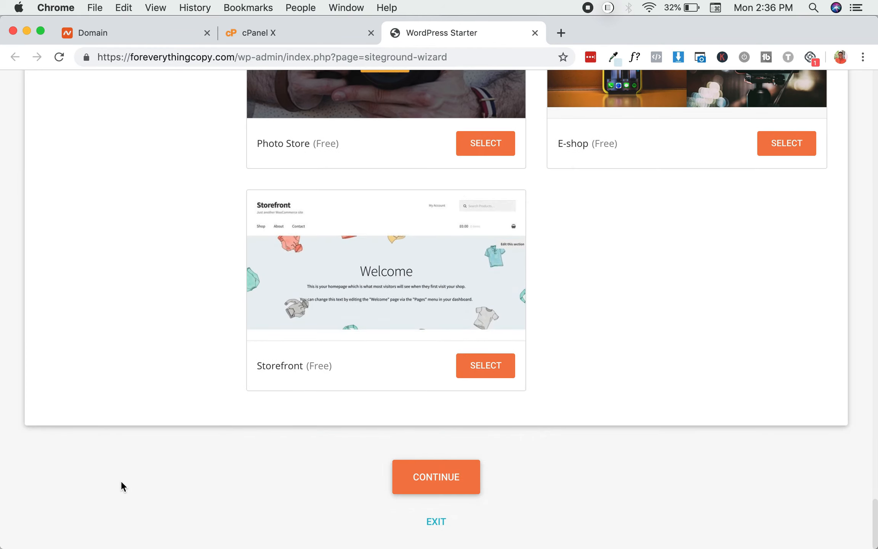
{"action": "left_click", "coordinate": [430, 487]}
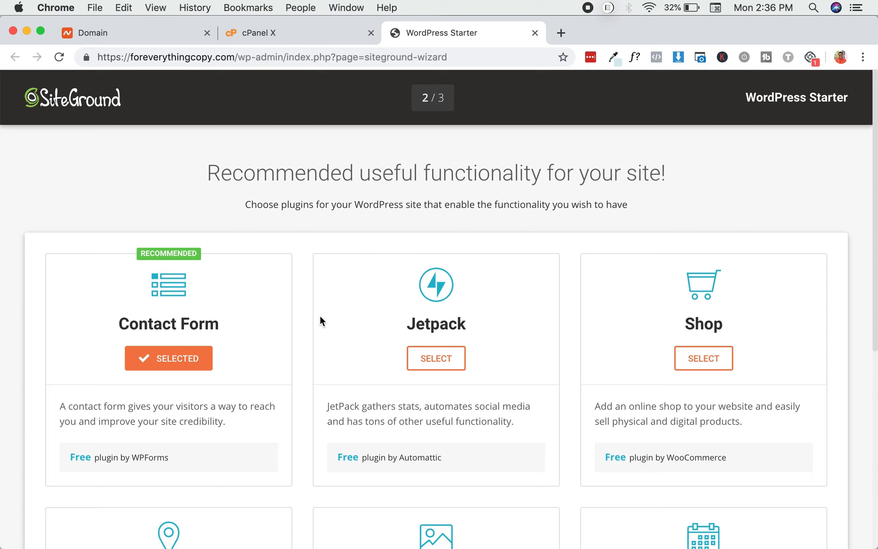
Deselect the recommended Contact Form plugin and continue to the marketing plugins without choosing any other functionality.
{"action": "scroll", "coordinate": [367, 412], "scroll_direction": "down", "scroll_amount": 3}
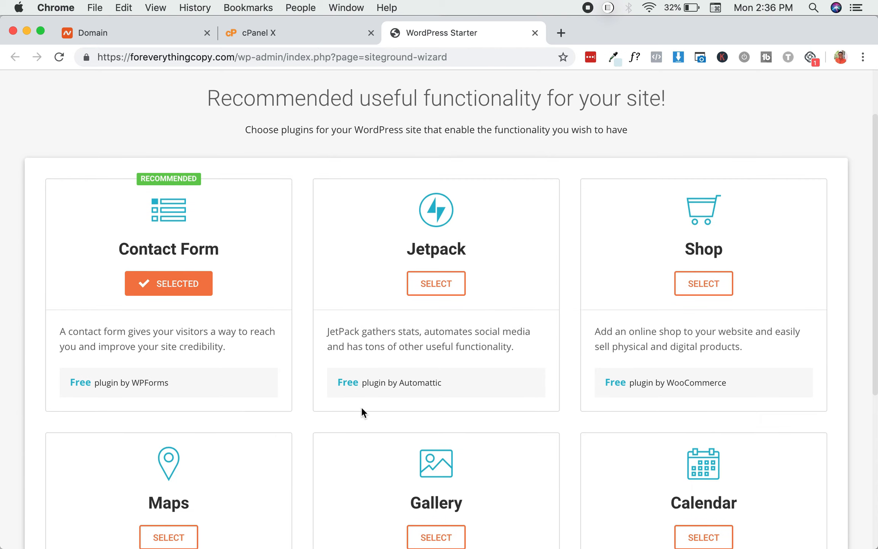
{"action": "left_click", "coordinate": [177, 281]}
{"action": "scroll", "coordinate": [267, 305], "scroll_direction": "down", "scroll_amount": 1}
{"action": "scroll", "coordinate": [346, 339], "scroll_direction": "down", "scroll_amount": 4}
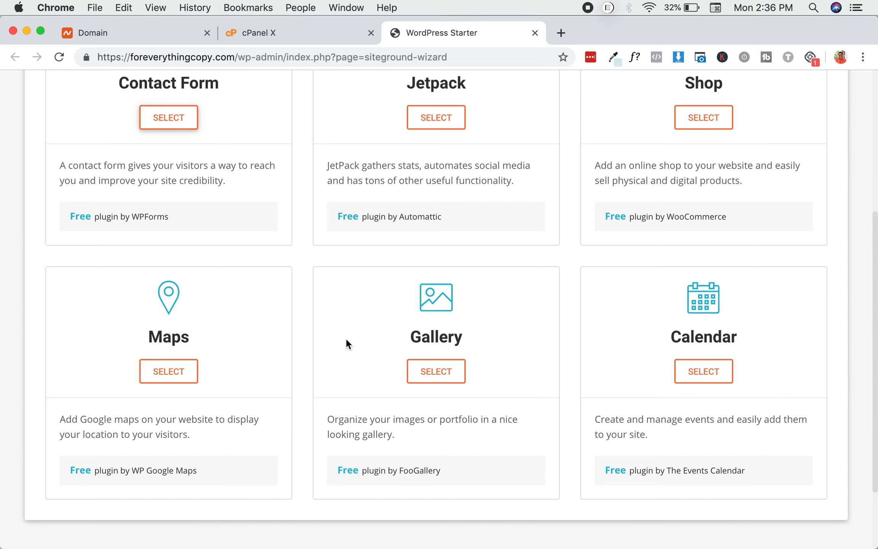
{"action": "scroll", "coordinate": [345, 338], "scroll_direction": "up", "scroll_amount": 3}
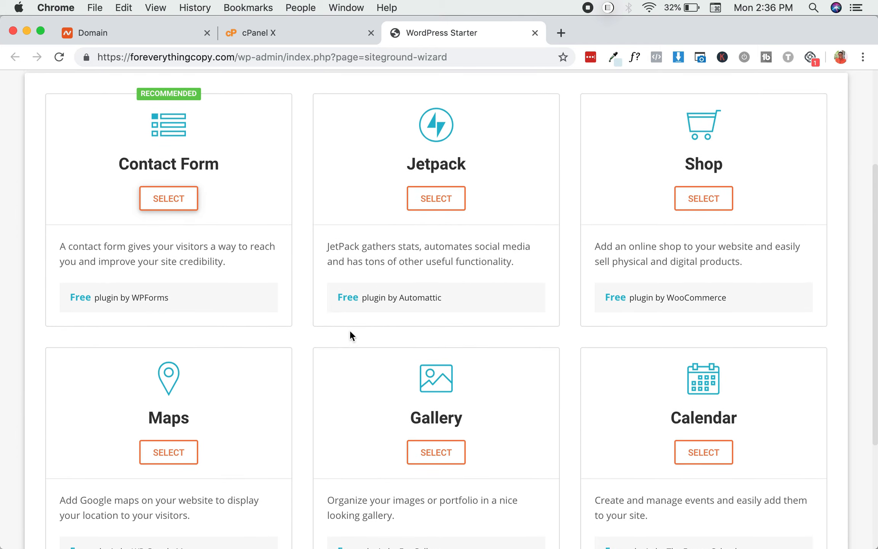
{"action": "scroll", "coordinate": [348, 364], "scroll_direction": "down", "scroll_amount": 4}
{"action": "scroll", "coordinate": [348, 365], "scroll_direction": "up", "scroll_amount": 10}
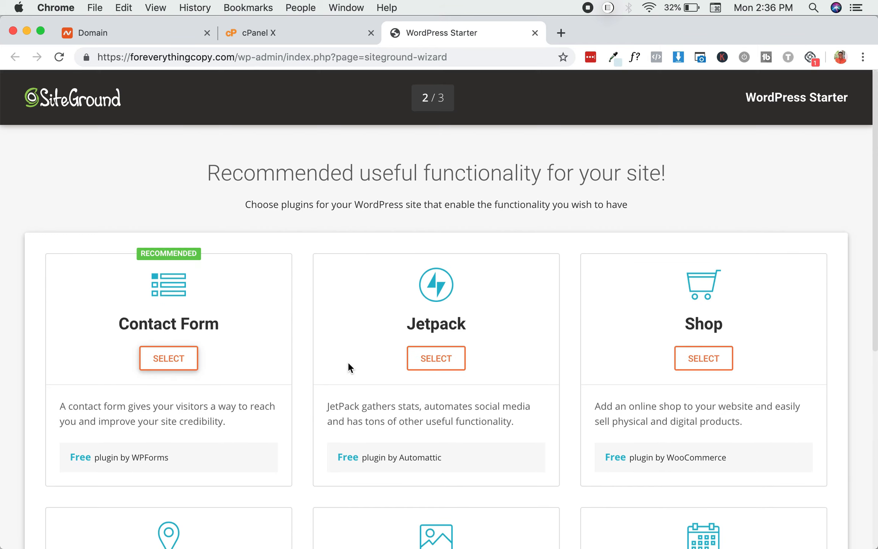
{"action": "scroll", "coordinate": [348, 362], "scroll_direction": "down", "scroll_amount": 5}
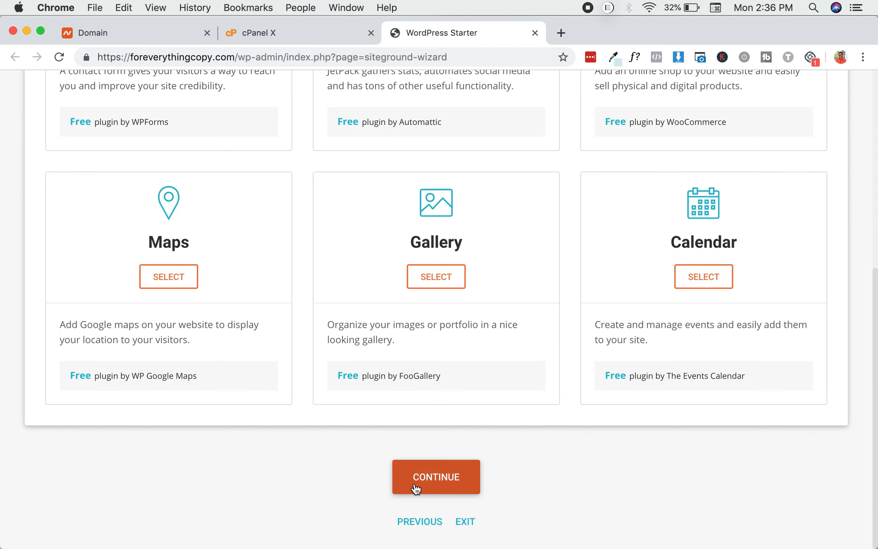
{"action": "left_click", "coordinate": [416, 487]}
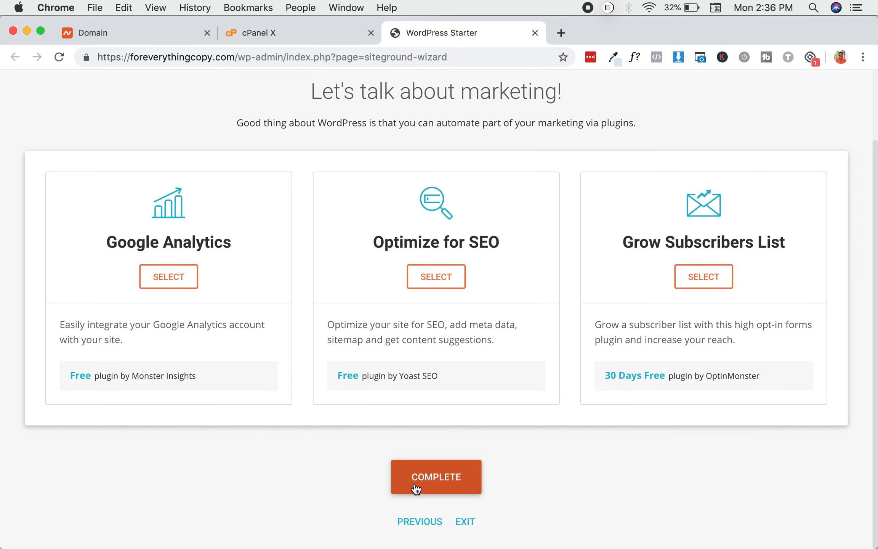
Select the Google Analytics and Optimize for SEO plugins and complete the WordPress Starter wizard.
{"action": "left_click", "coordinate": [181, 290]}
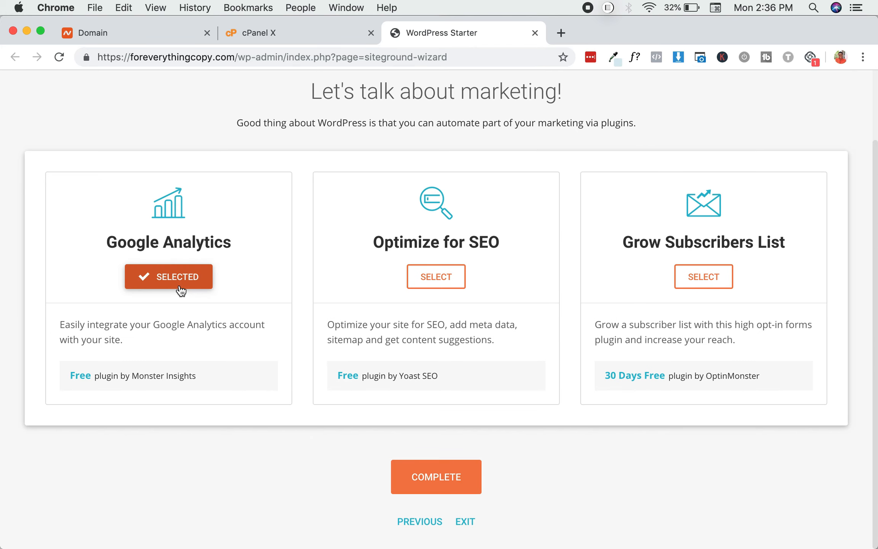
{"action": "left_click", "coordinate": [455, 279]}
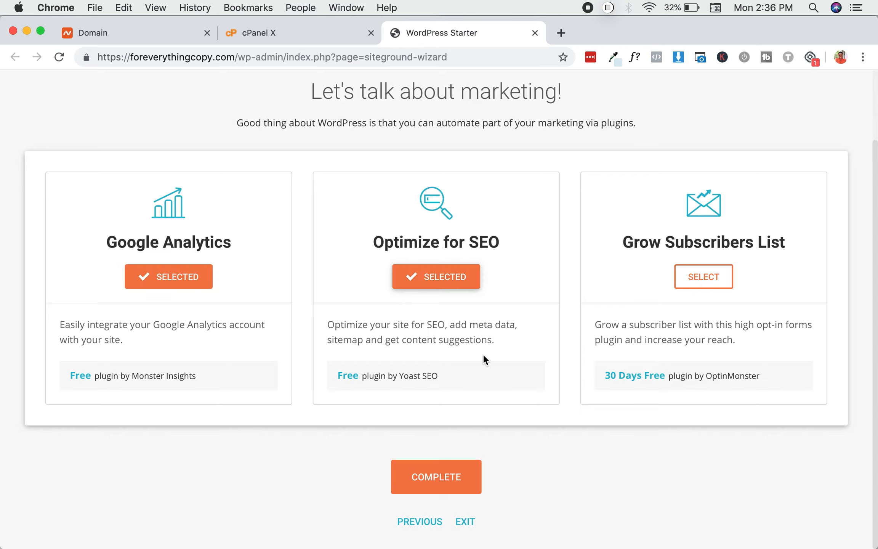
{"action": "left_click", "coordinate": [448, 472]}
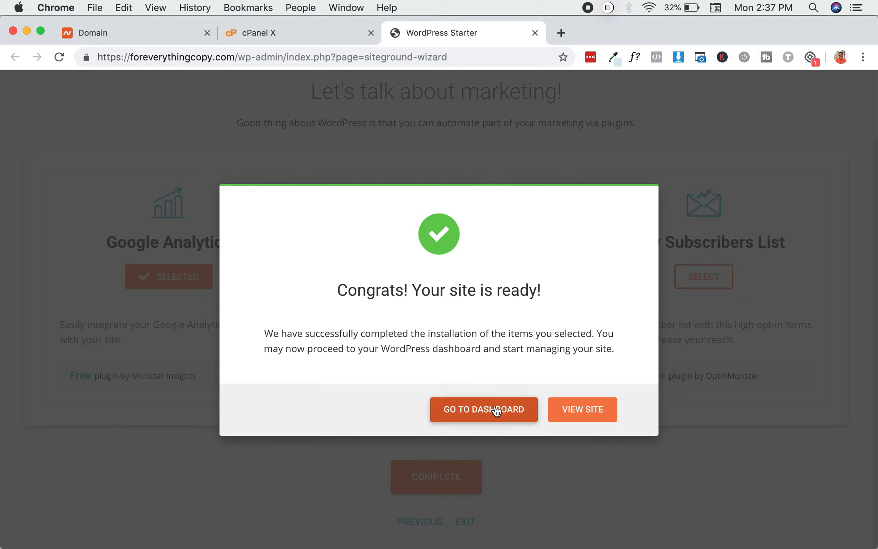
Proceed from the completed WordPress Starter wizard to the dashboard and exit the MonsterInsights setup.
{"action": "right_click", "coordinate": [585, 405]}
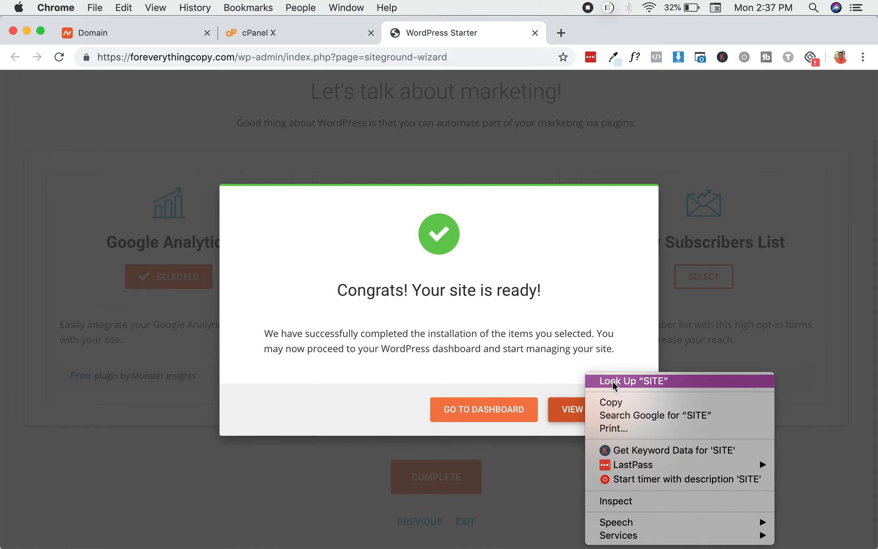
{"action": "left_click", "coordinate": [517, 419]}
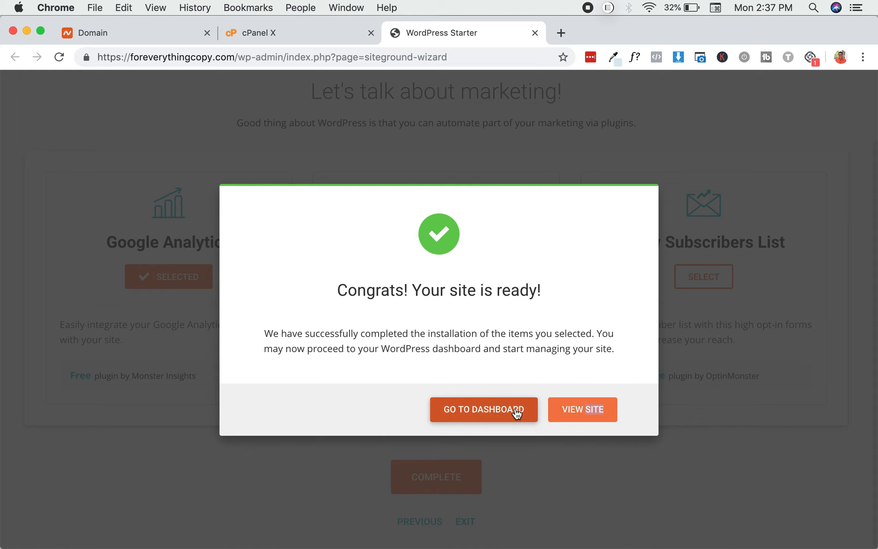
{"action": "left_click", "coordinate": [517, 412]}
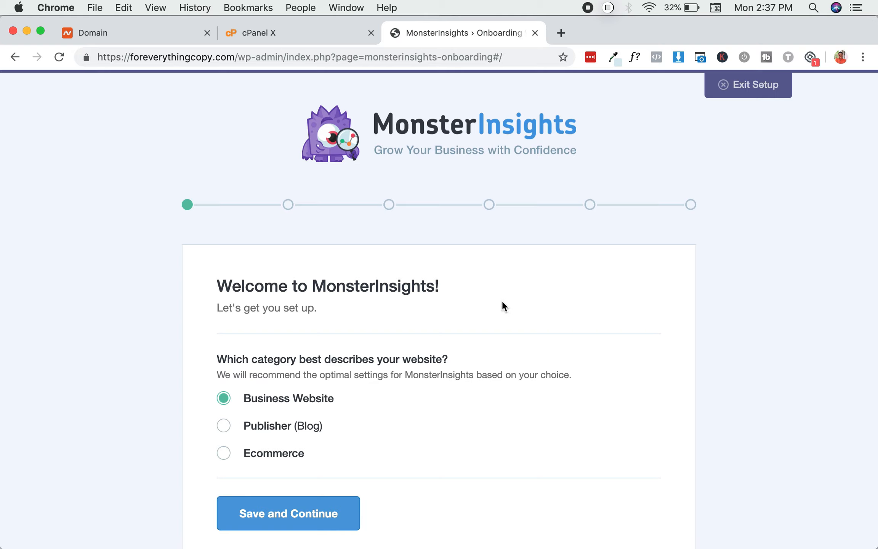
{"action": "left_click", "coordinate": [743, 83]}
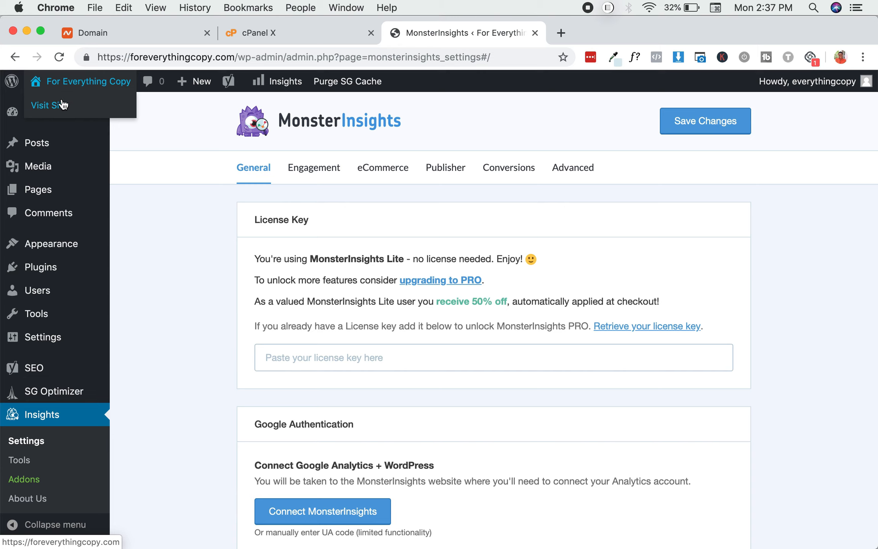
Visit the For Everything Copy site, look through its home page, and return to the WordPress dashboard.
{"action": "left_click", "coordinate": [61, 106]}
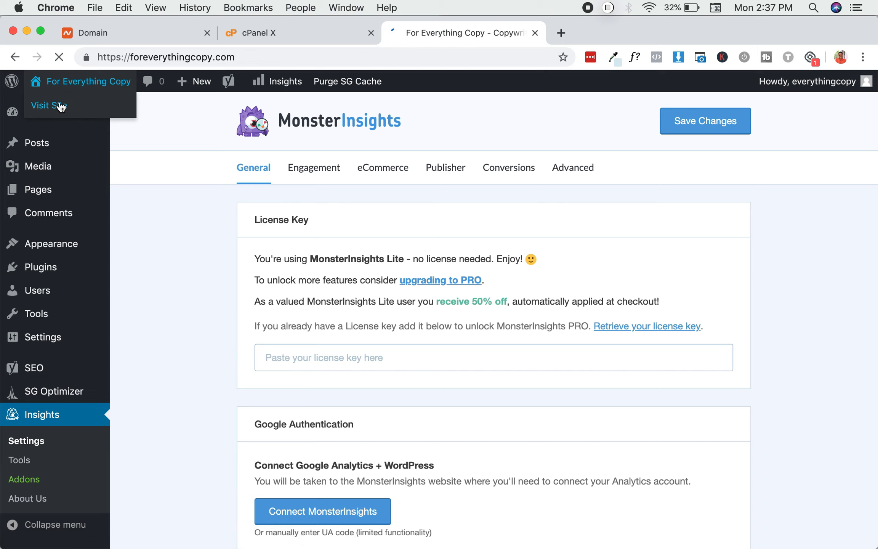
{"action": "scroll", "coordinate": [387, 225], "scroll_direction": "down", "scroll_amount": 10}
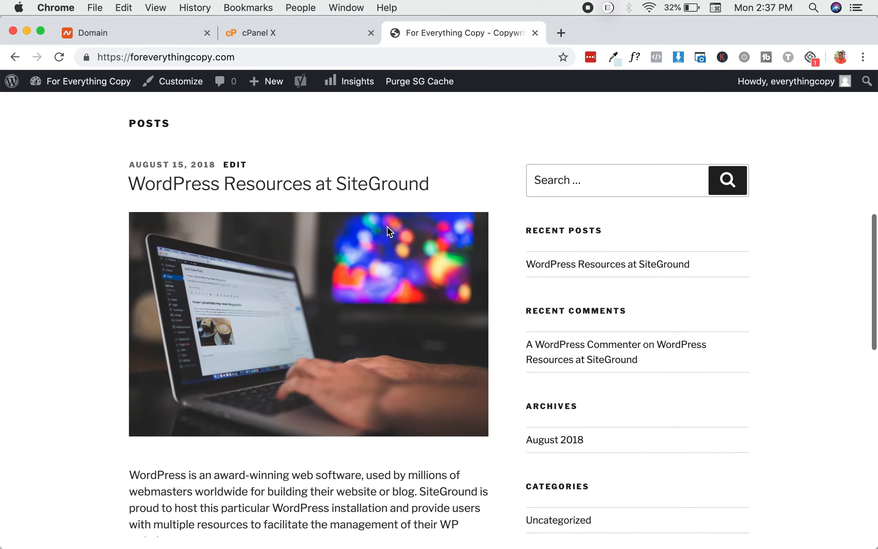
{"action": "scroll", "coordinate": [388, 232], "scroll_direction": "down", "scroll_amount": 10}
{"action": "scroll", "coordinate": [387, 232], "scroll_direction": "up", "scroll_amount": 20}
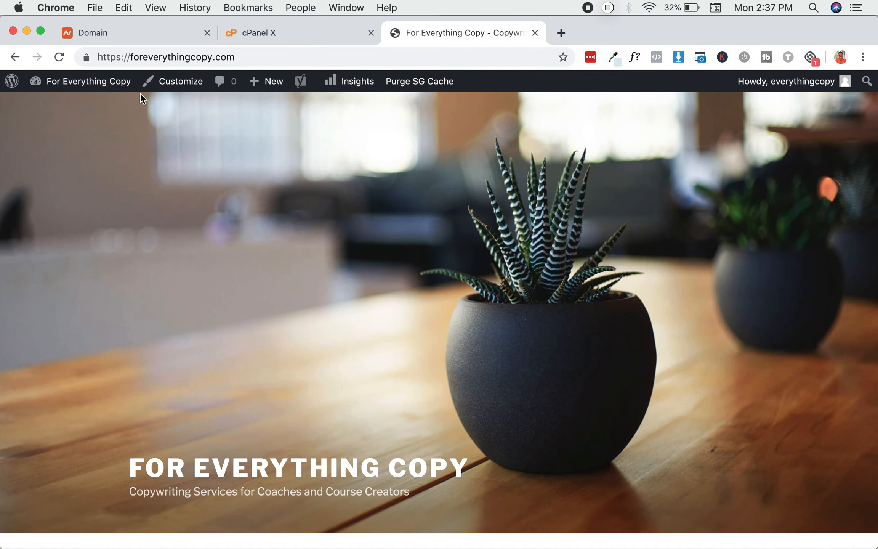
{"action": "mouse_move", "coordinate": [73, 81]}
{"action": "left_click", "coordinate": [60, 105]}
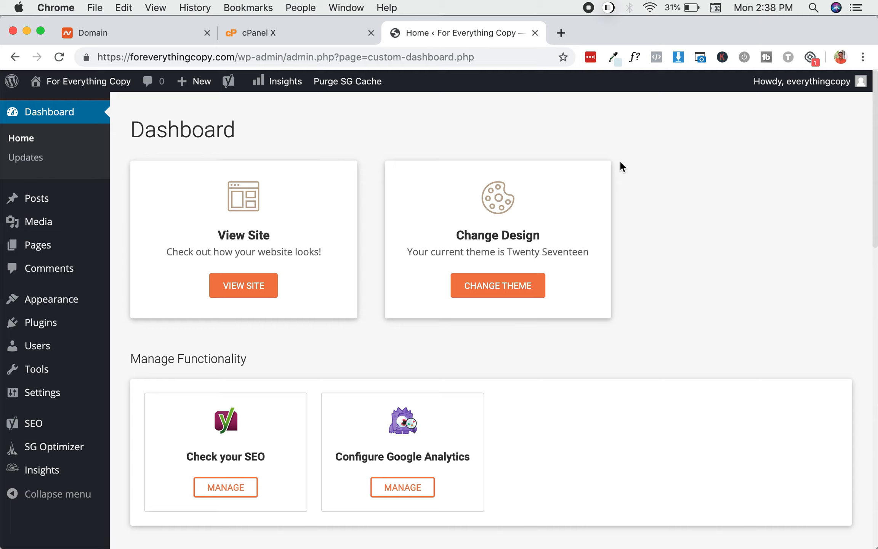
{"action": "left_click", "coordinate": [610, 8]}
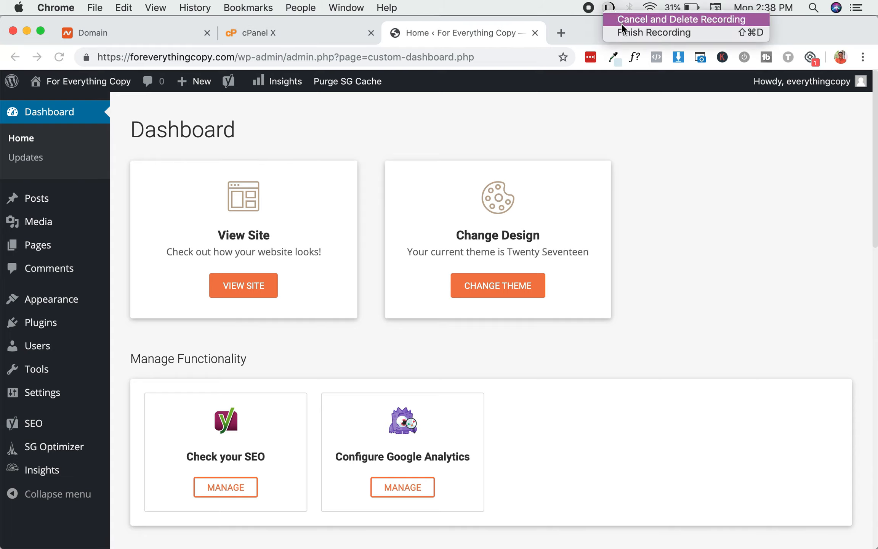